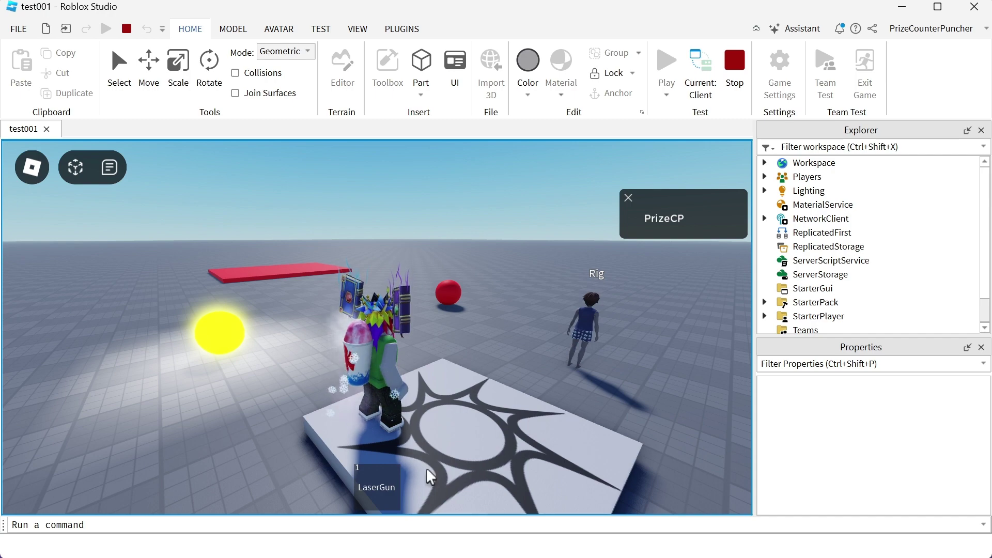
Equip the LaserGun in the running playtest, fire it at the Rig characters while moving around, and stop the playtest
left_click(377, 496)
left_click(559, 373)
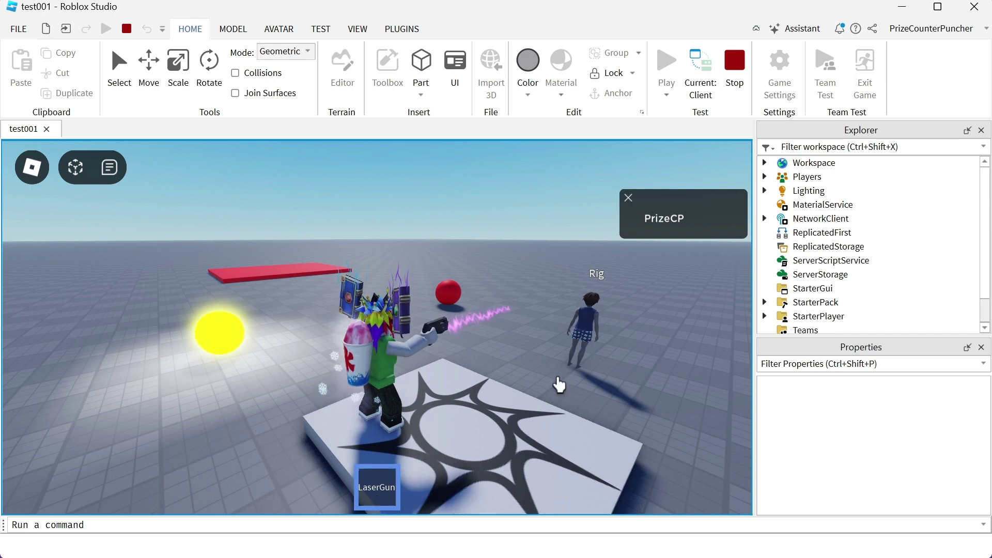
key("w")
right_click_drag(556, 378, 557, 378)
key("w")
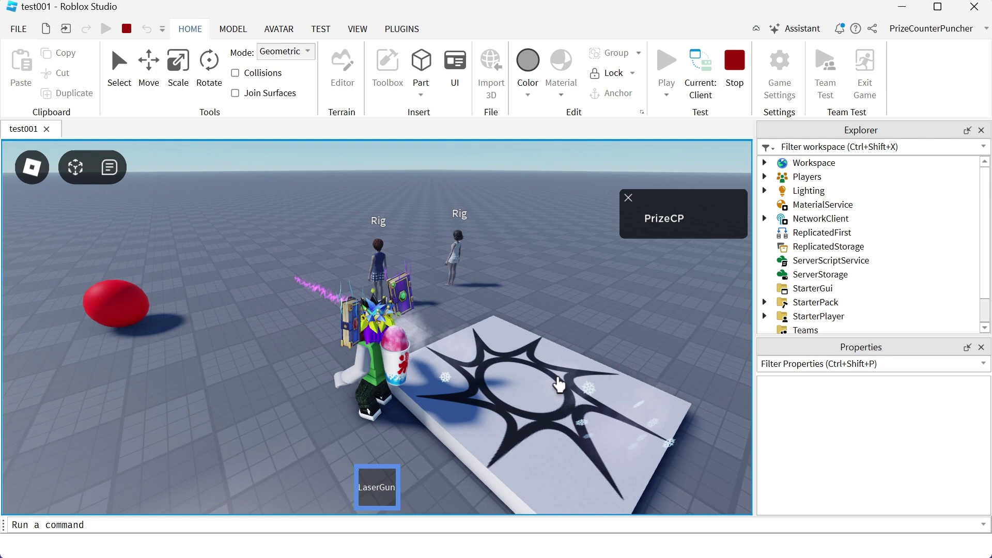
left_click(558, 378)
key("w")
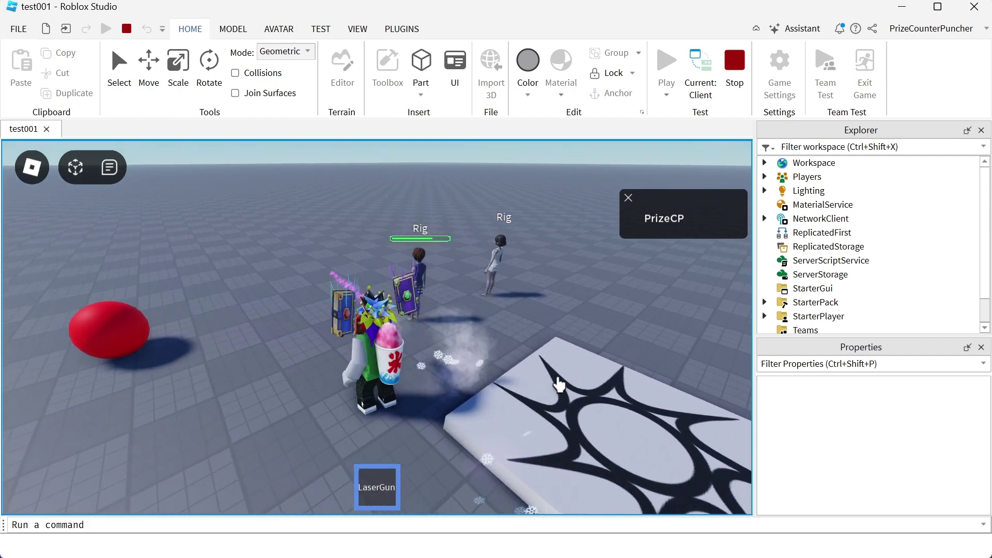
left_click(560, 385)
key("a")
left_click(559, 385)
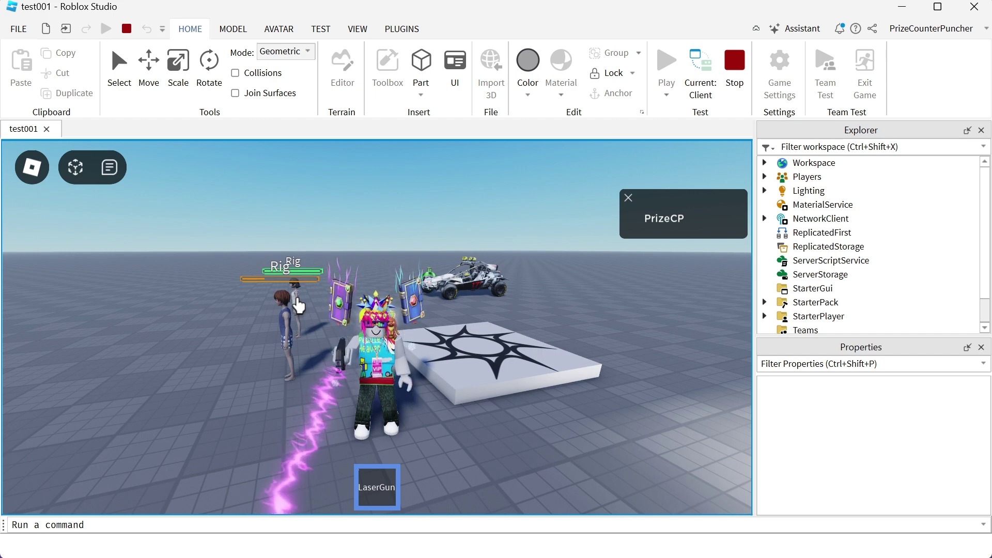
key("shift+F5")
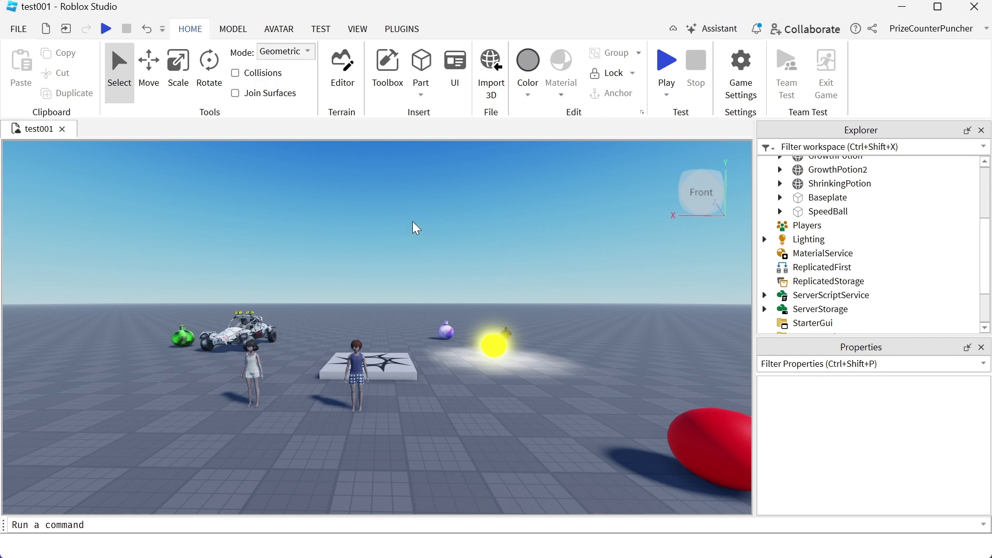
Search the Toolbox's Meshes category for "potion bottle"
left_click(387, 77)
left_click(56, 183)
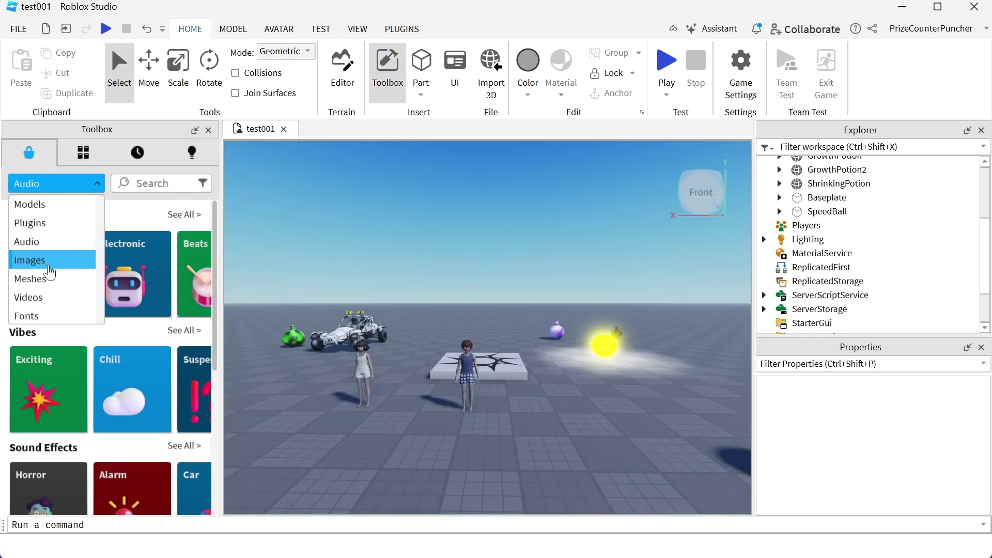
left_click(46, 277)
left_click(164, 184)
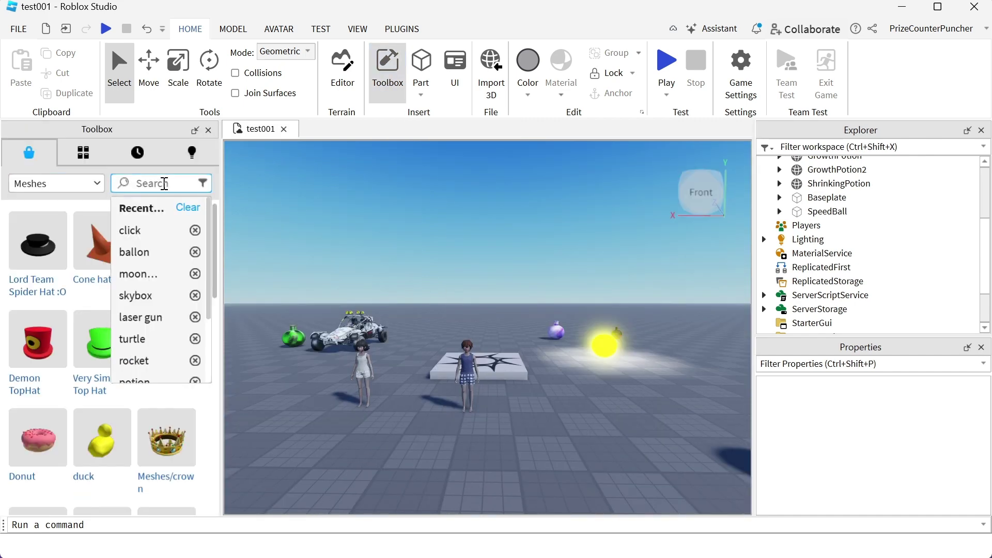
type("po")
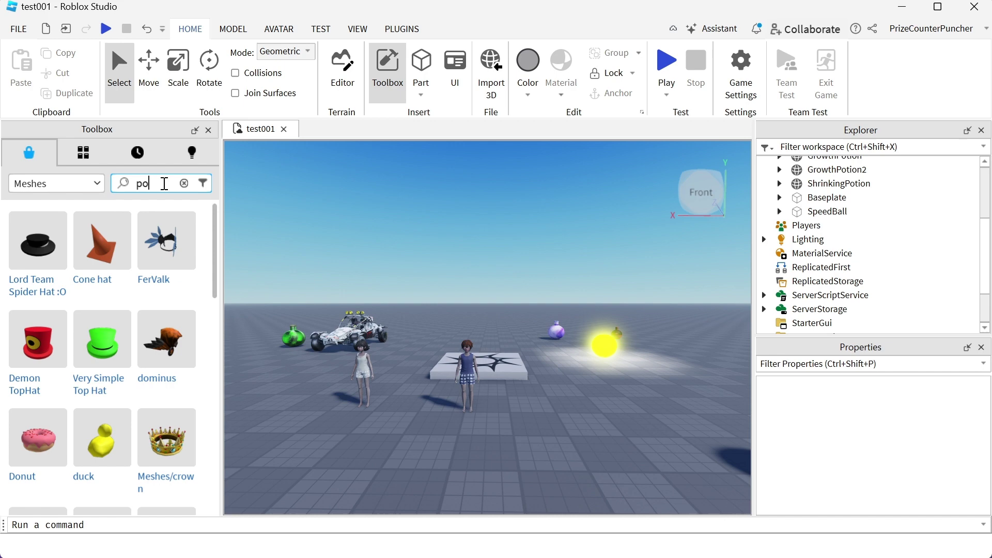
type("tion bottle")
key("Return")
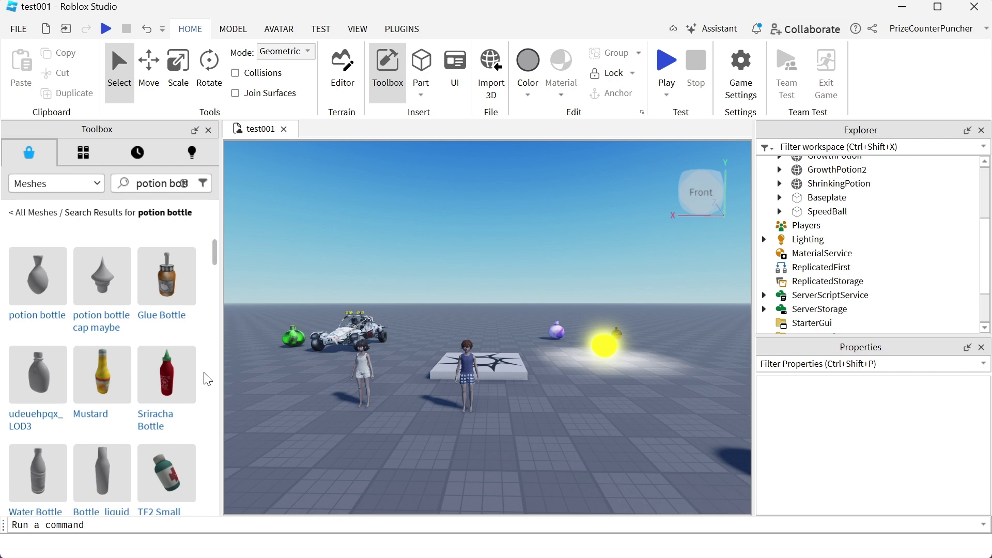
Look through the potion bottle mesh results for a suitable bottle shape, then return to the first results
scroll(207, 379, "down", 5)
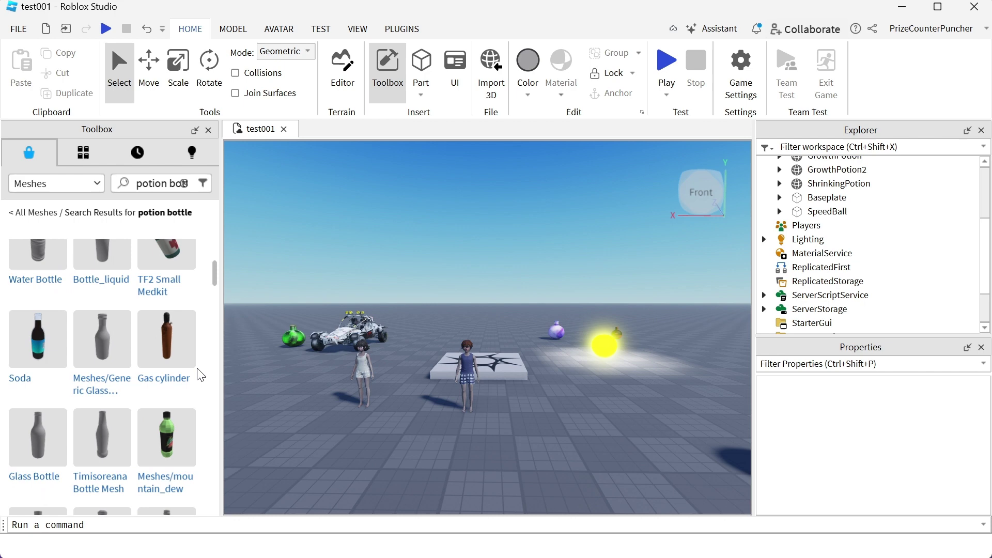
mouse_move(56, 337)
scroll(52, 347, "down", 2)
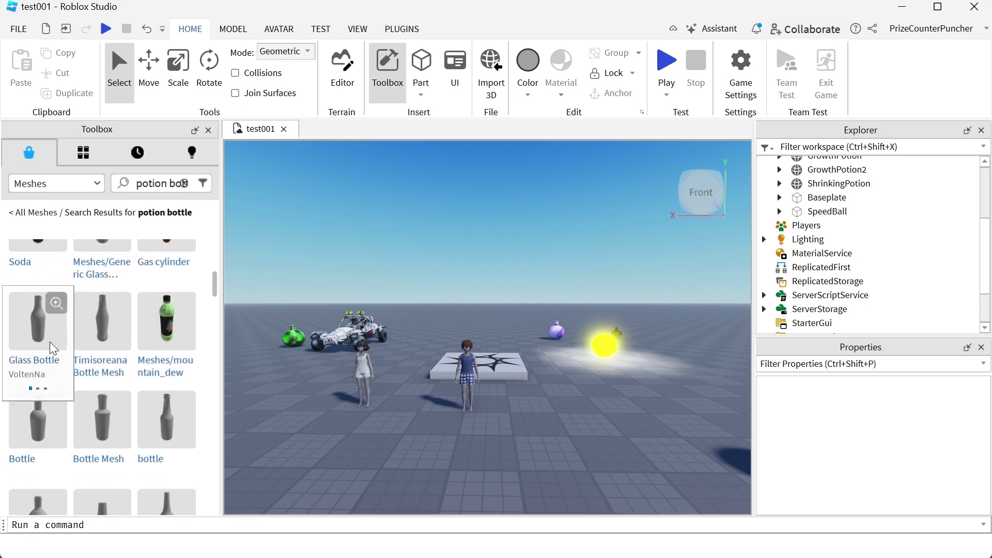
scroll(198, 351, "down", 3)
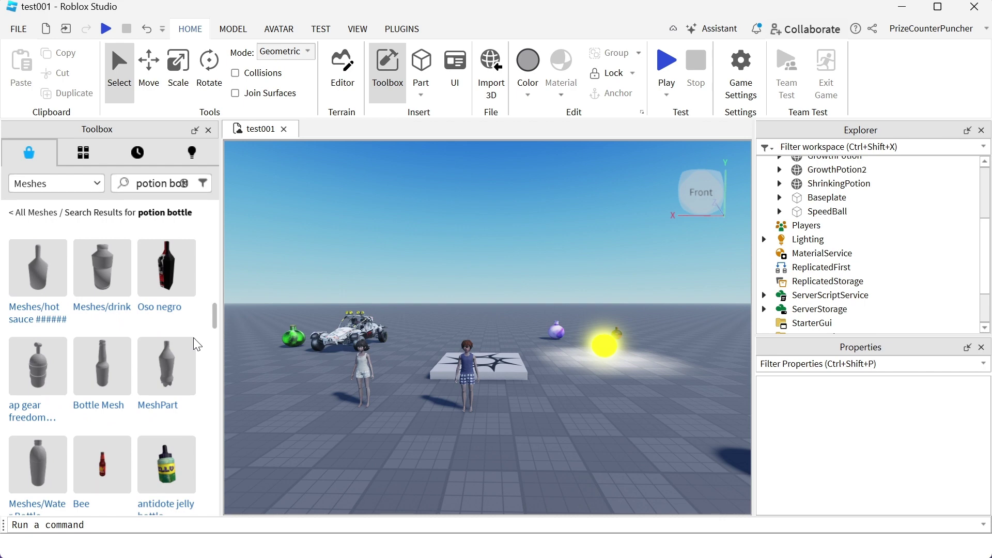
scroll(197, 345, "down", 6)
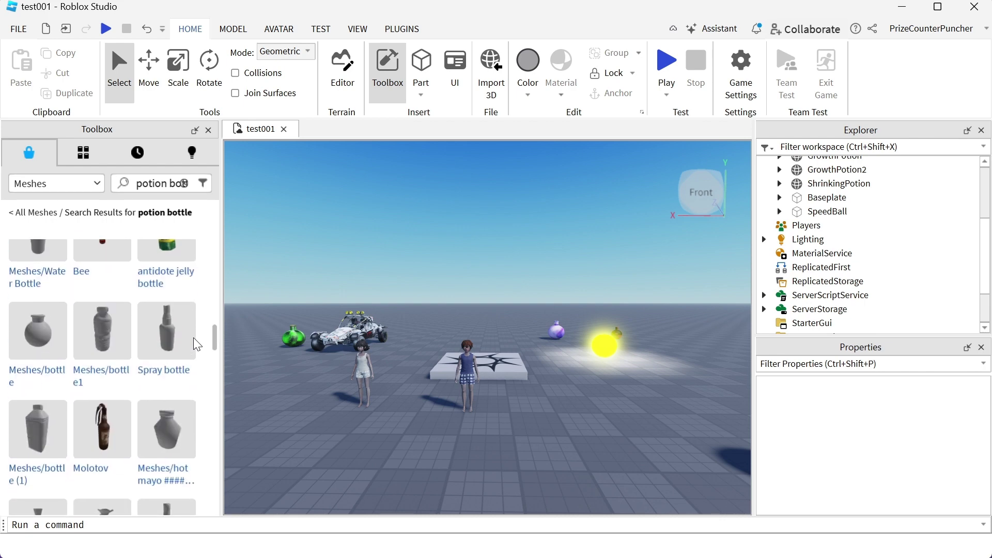
scroll(197, 345, "down", 1)
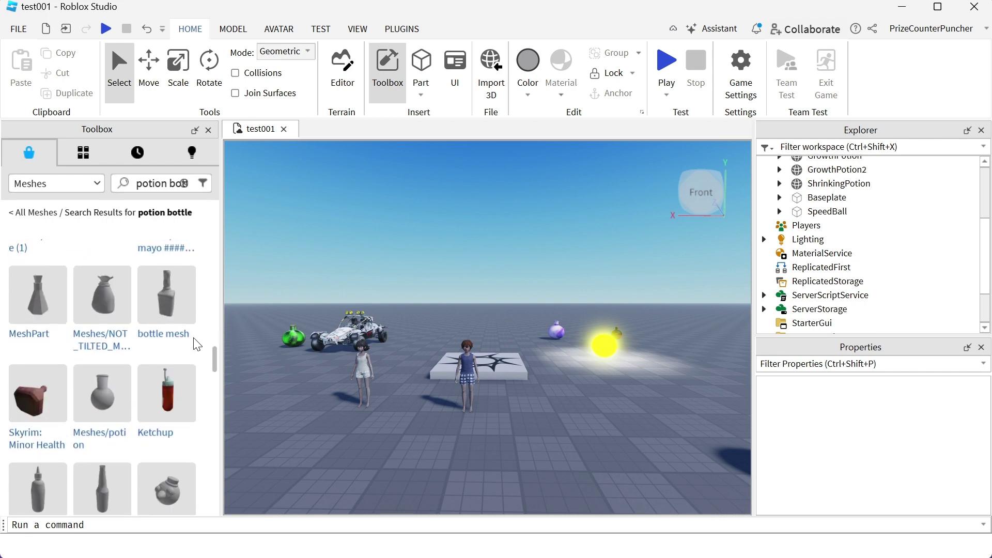
scroll(197, 345, "down", 5)
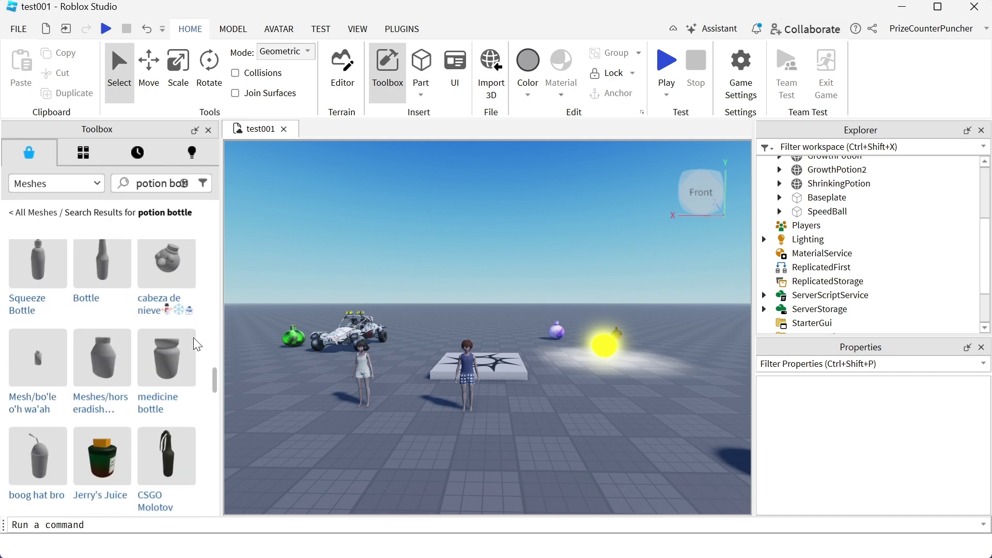
scroll(197, 345, "down", 5)
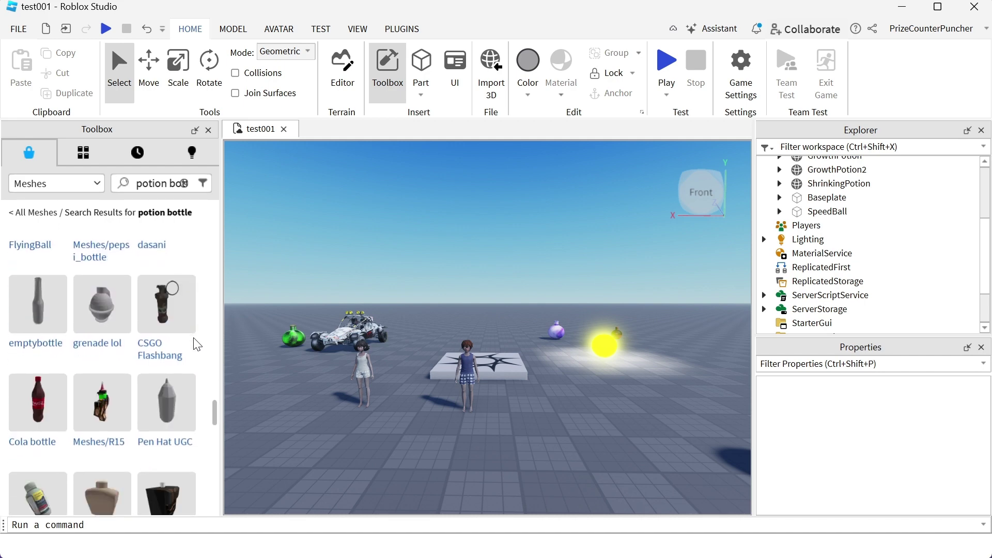
scroll(197, 345, "down", 5)
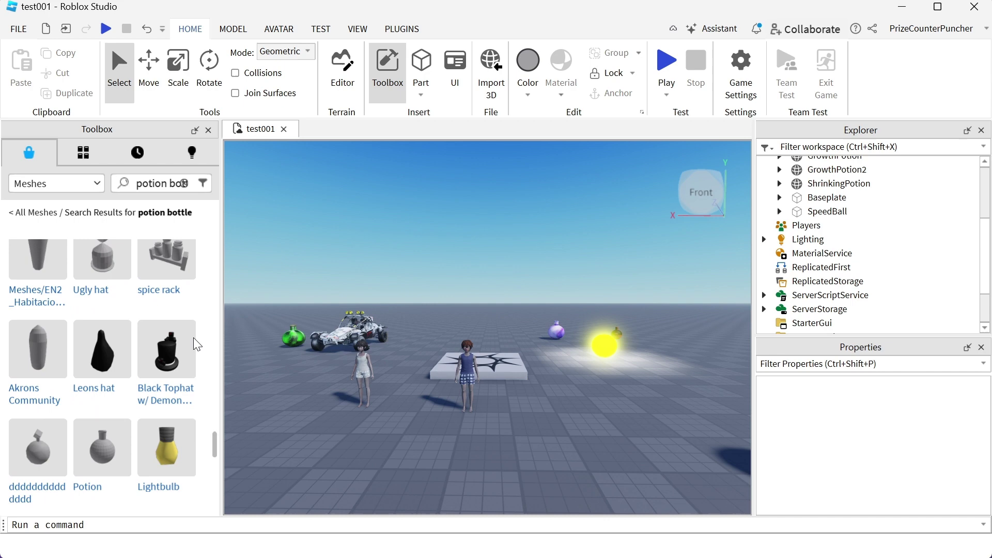
scroll(197, 345, "down", 5)
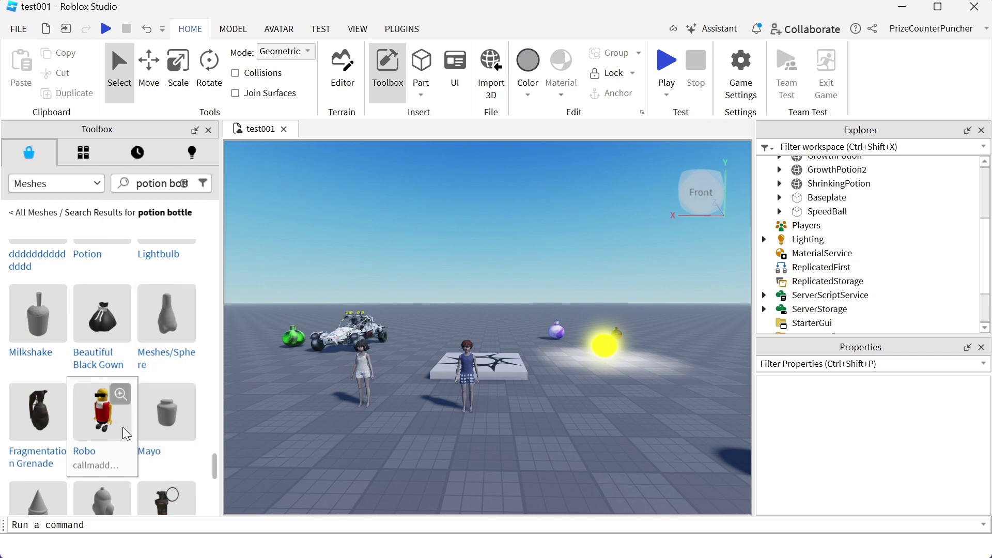
scroll(126, 434, "down", 3)
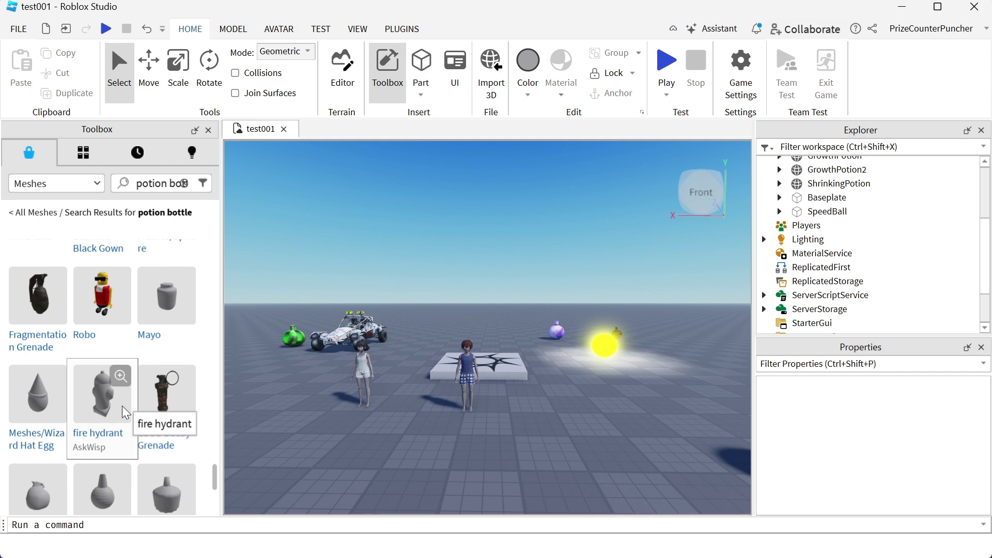
scroll(126, 406, "down", 3)
scroll(127, 405, "down", 10)
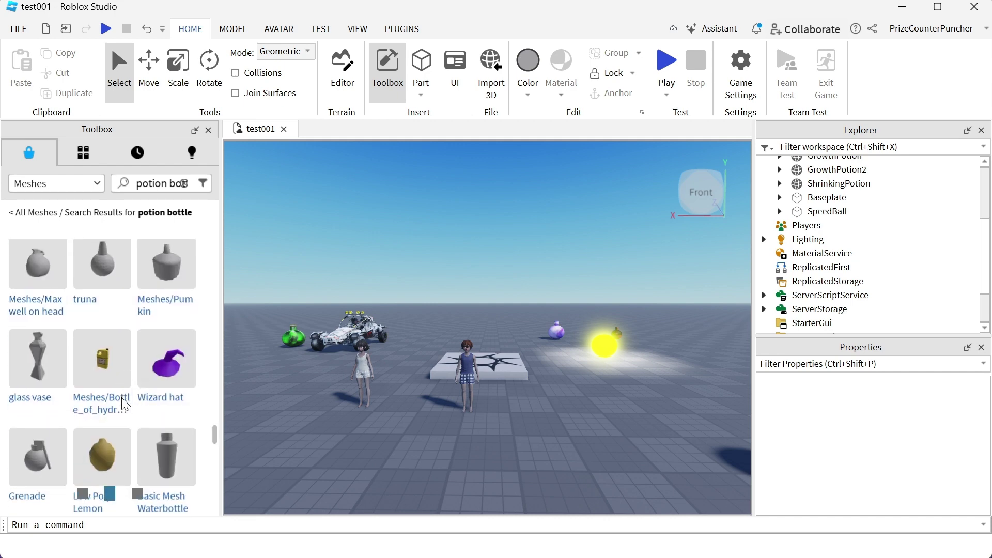
scroll(126, 405, "down", 7)
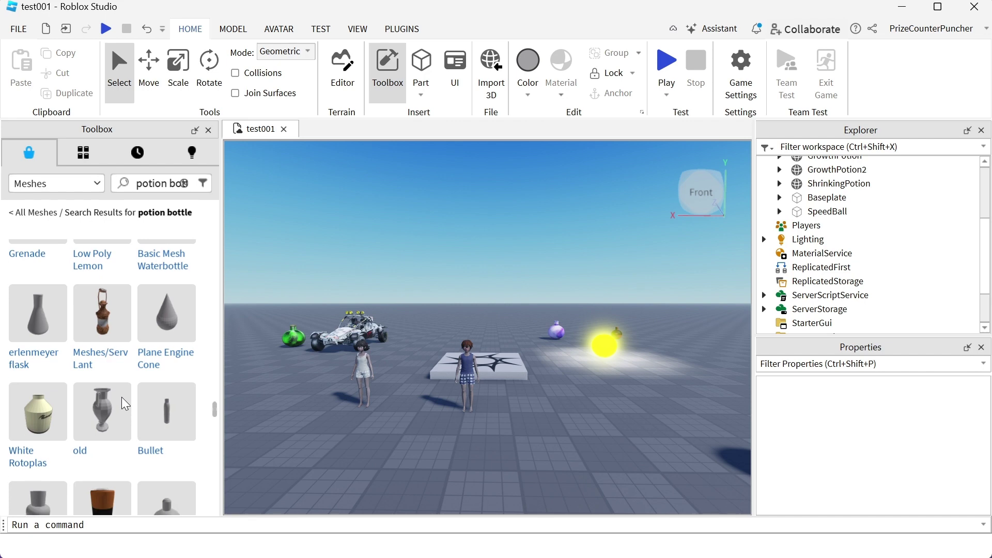
scroll(126, 405, "down", 6)
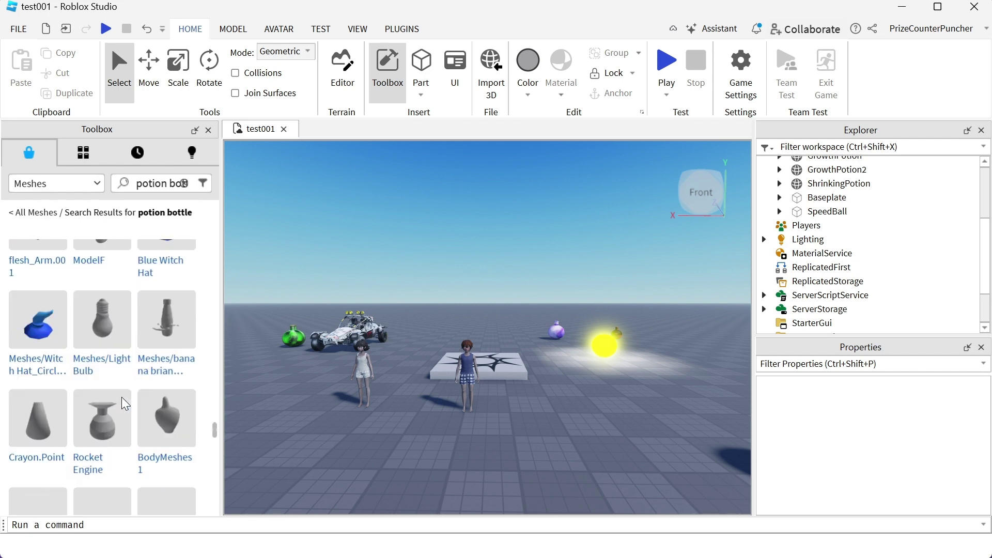
scroll(130, 403, "up", 6)
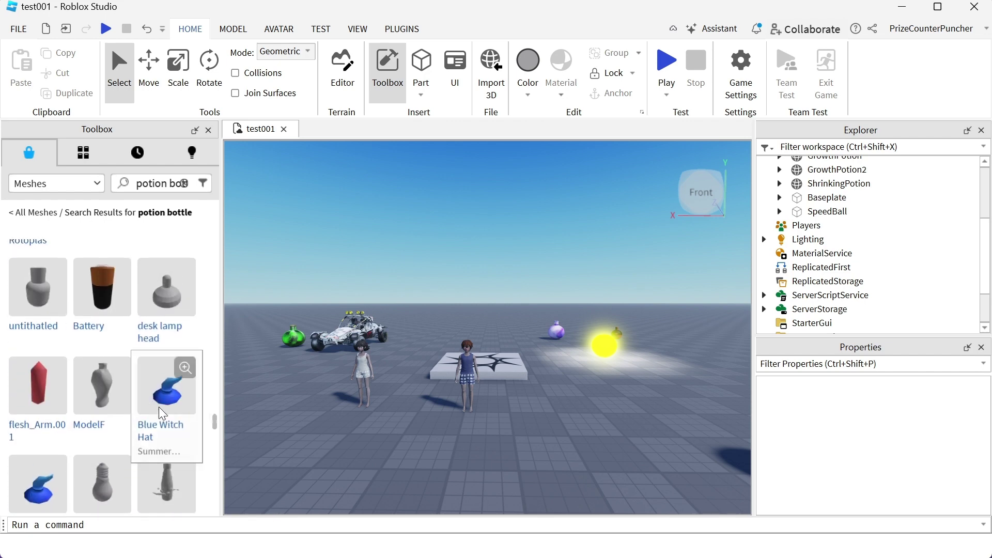
left_click_drag(217, 434, 210, 215)
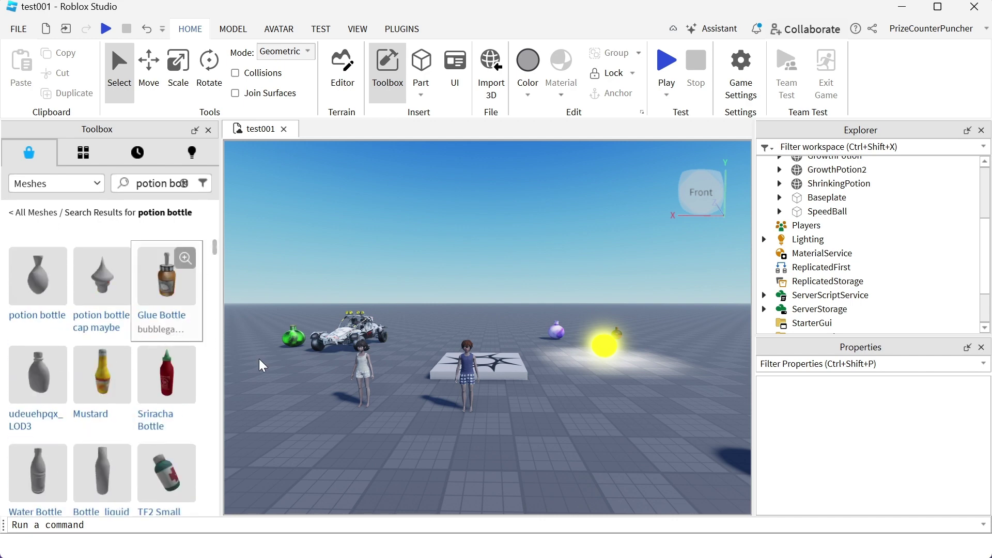
Insert the udeuehpqx_LOD3 bottle mesh into the Workspace and close the Toolbox
left_click(42, 370)
scroll(860, 289, "up", 2)
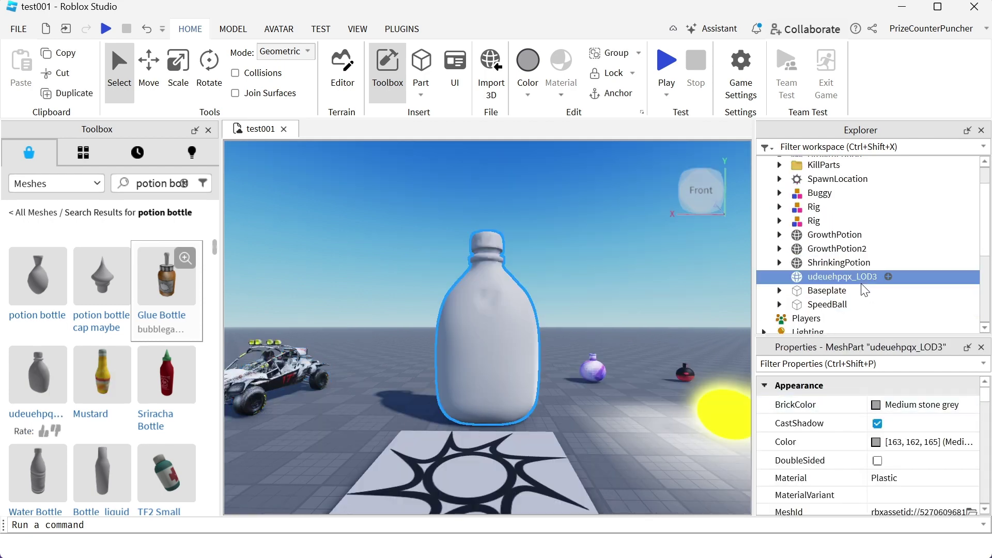
scroll(616, 302, "up", 1)
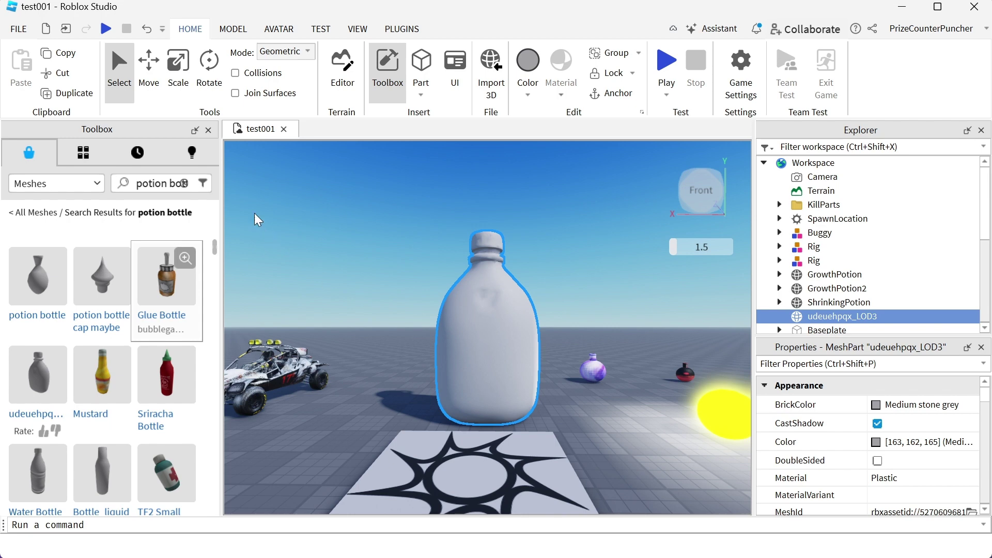
left_click(208, 130)
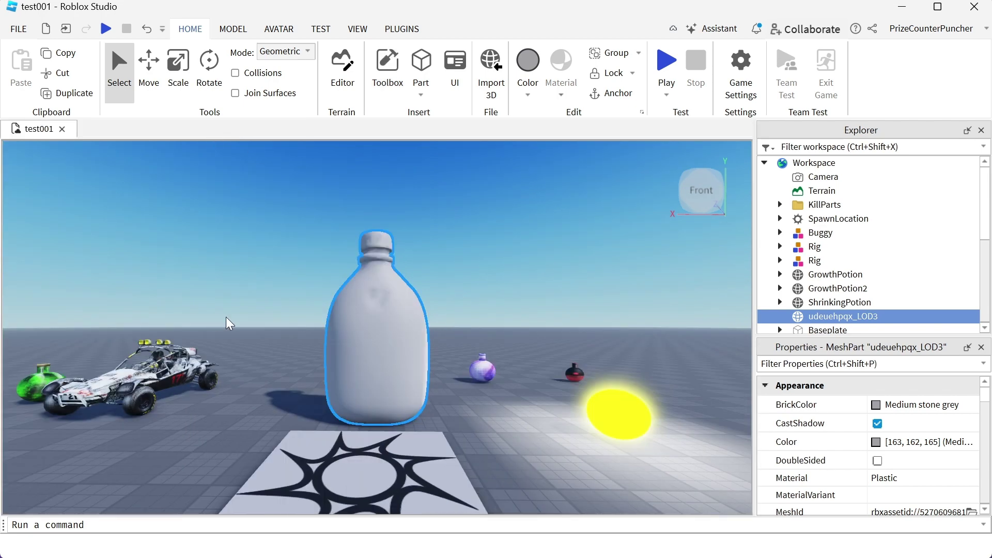
Generate and apply a texture for the bottle mesh from the description "Healing potion bottle with an image of a Roblox character on the bottle"
left_click(233, 29)
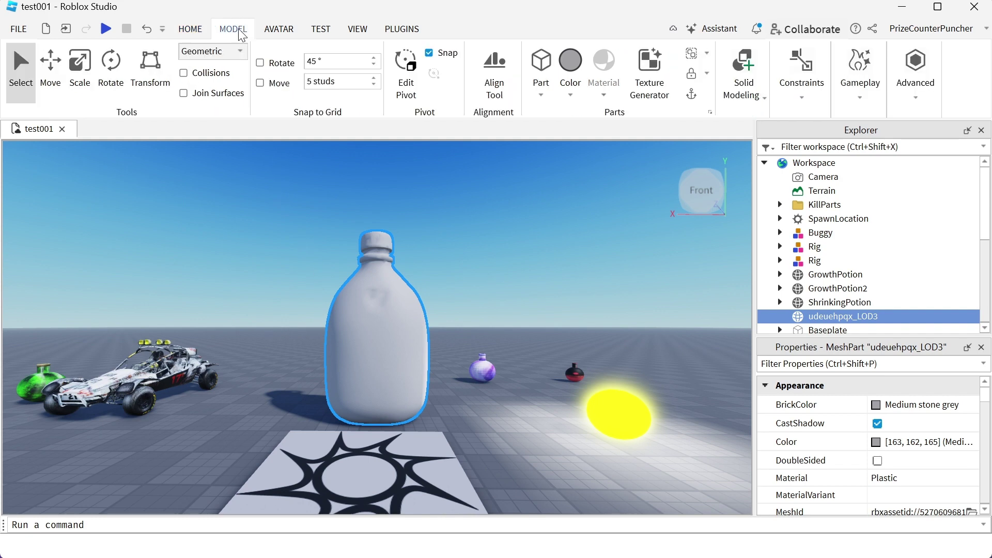
left_click(658, 72)
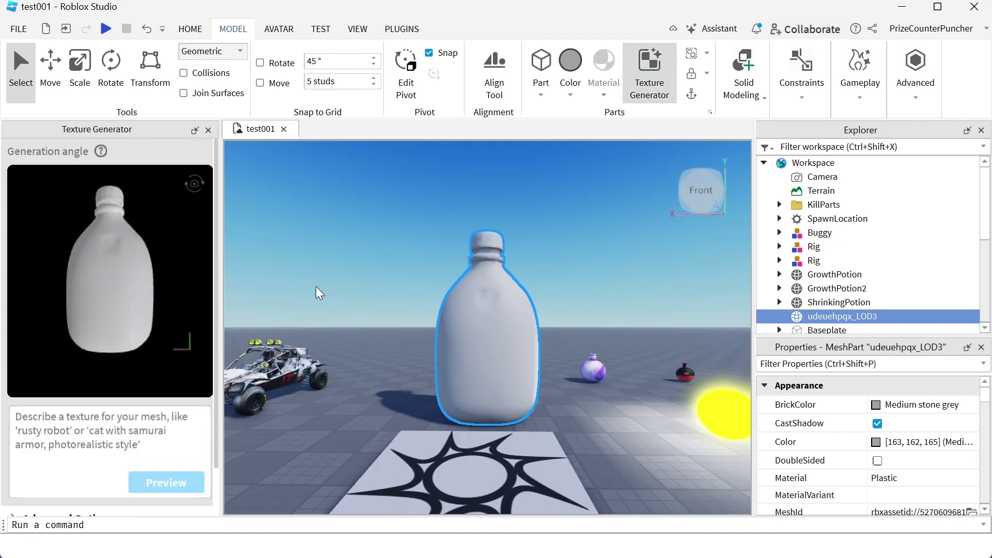
left_click(151, 426)
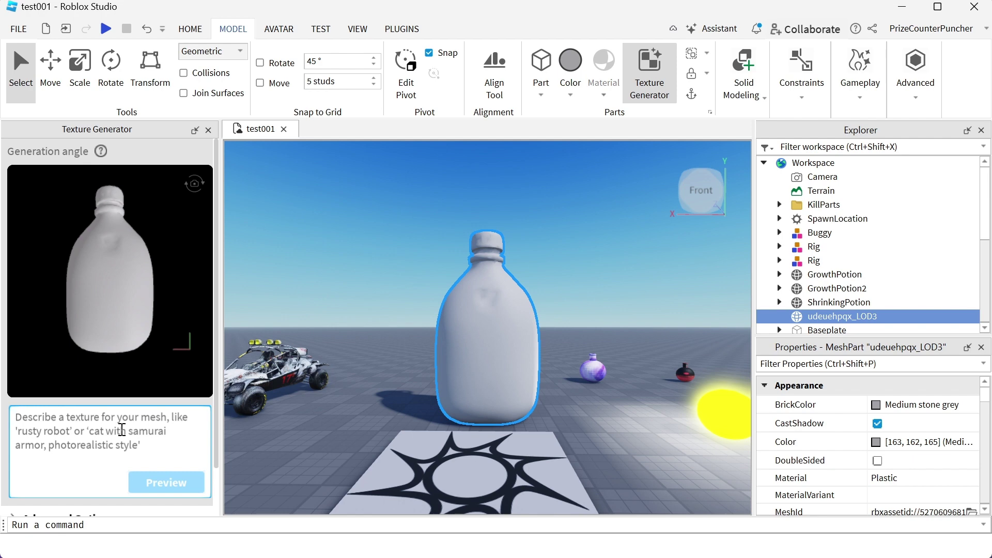
type("Healing potion bottle with an image of a Roblox")
type("cha")
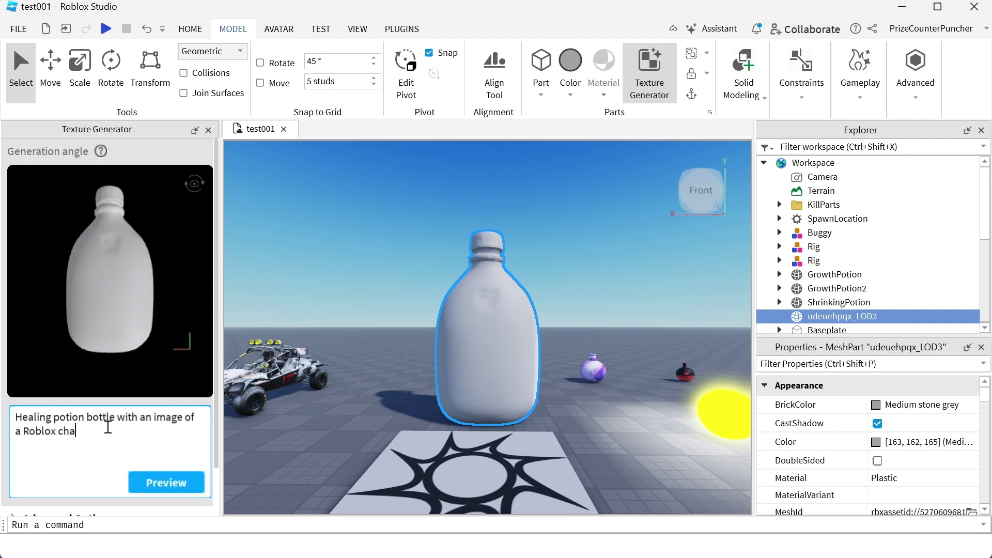
type("racter in the bottle")
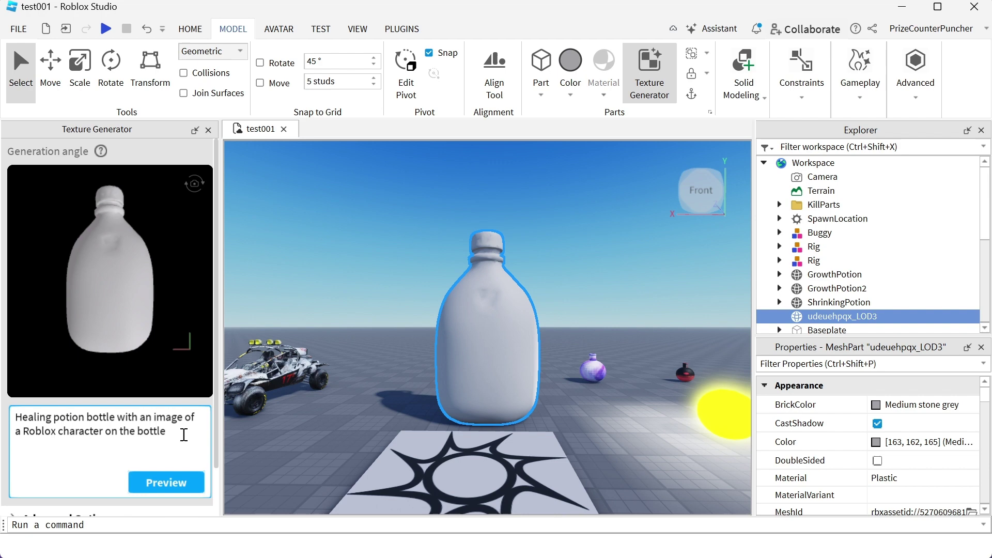
left_click(175, 481)
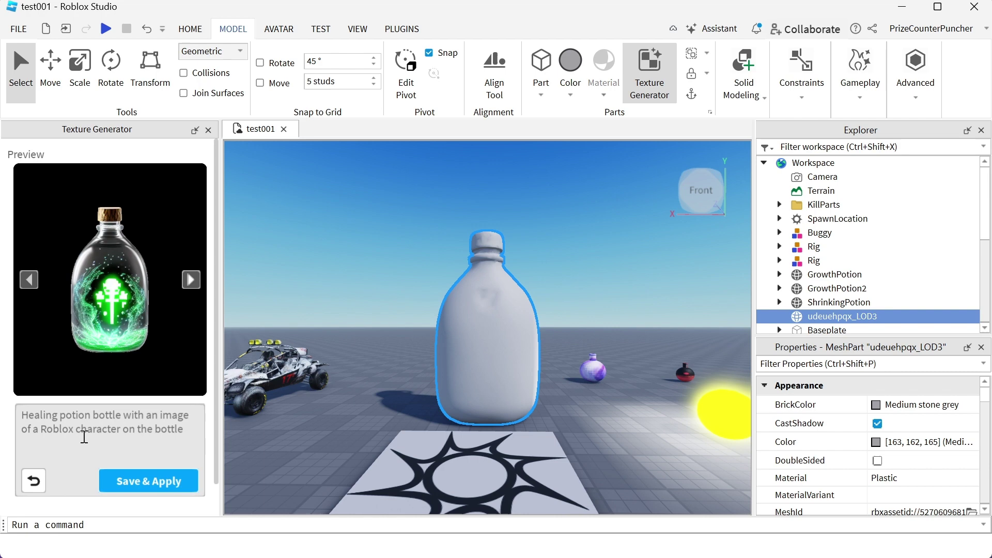
left_click(148, 481)
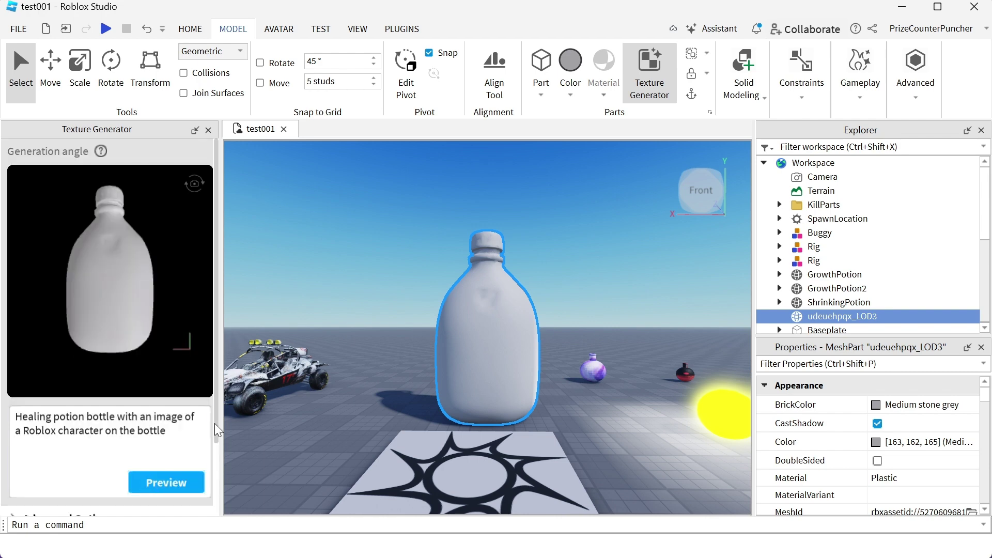
scroll(99, 443, "down", 2)
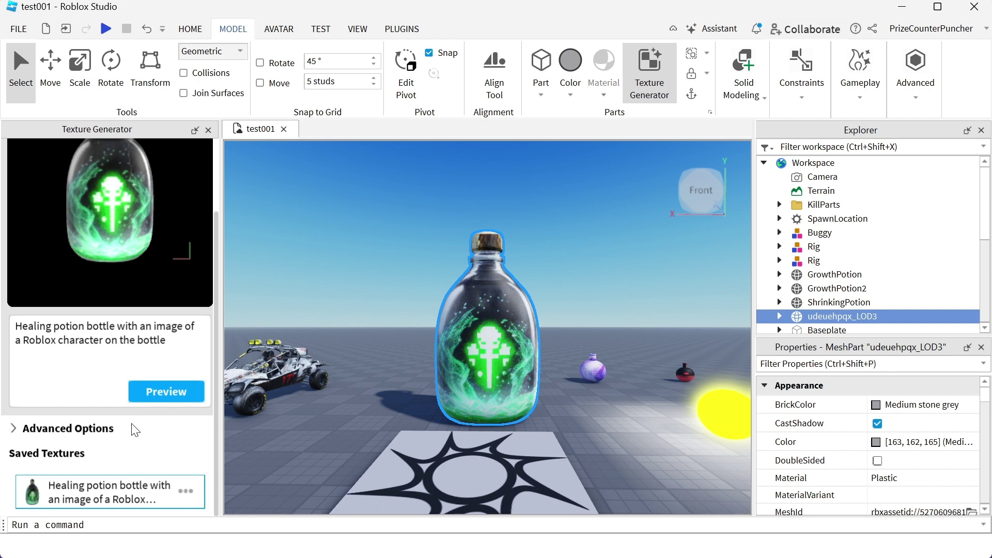
Close the Texture Generator and reposition the textured bottle on the ground behind the spawn platform
left_click(209, 130)
scroll(345, 364, "down", 3)
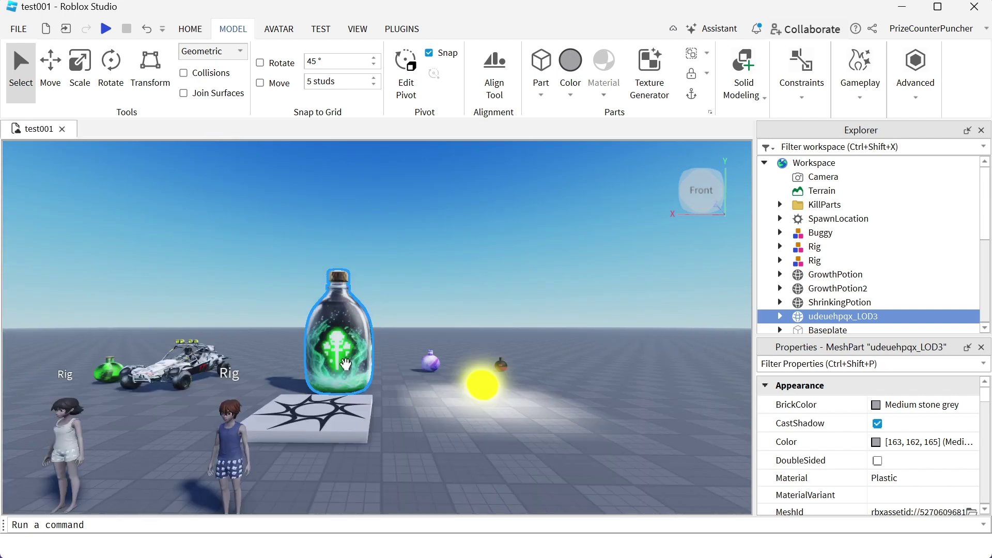
left_click_drag(345, 365, 332, 383)
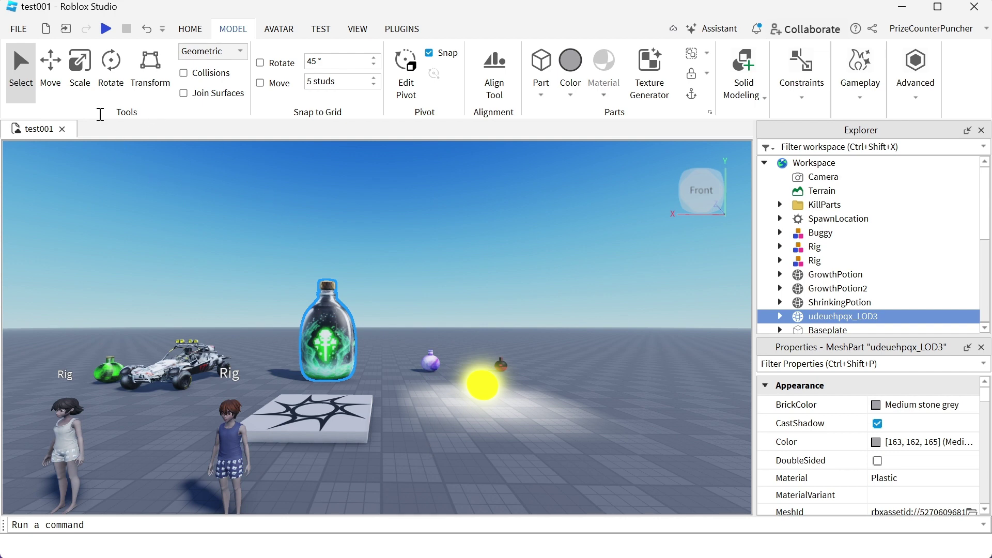
Scale the bottle down in height and width so it is clearly smaller behind the spawn platform
left_click(80, 68)
left_click_drag(326, 259, 327, 286)
left_click_drag(282, 338, 299, 341)
left_click(407, 387)
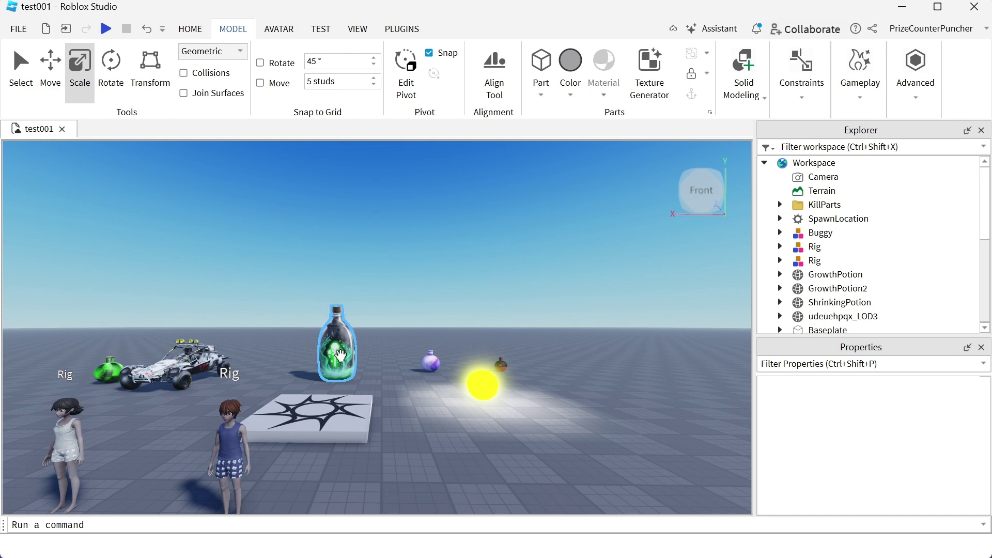
Select the bottle and review its touch script, from the Humanoid check to the part:Destroy() and humanoid.Health = 100 lines
left_click(336, 344)
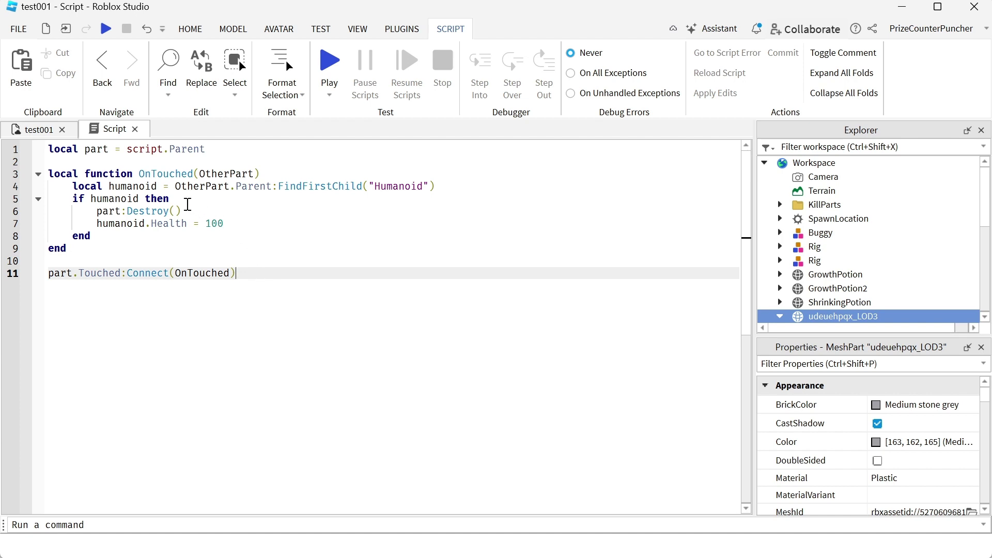
left_click_drag(179, 199, 15, 183)
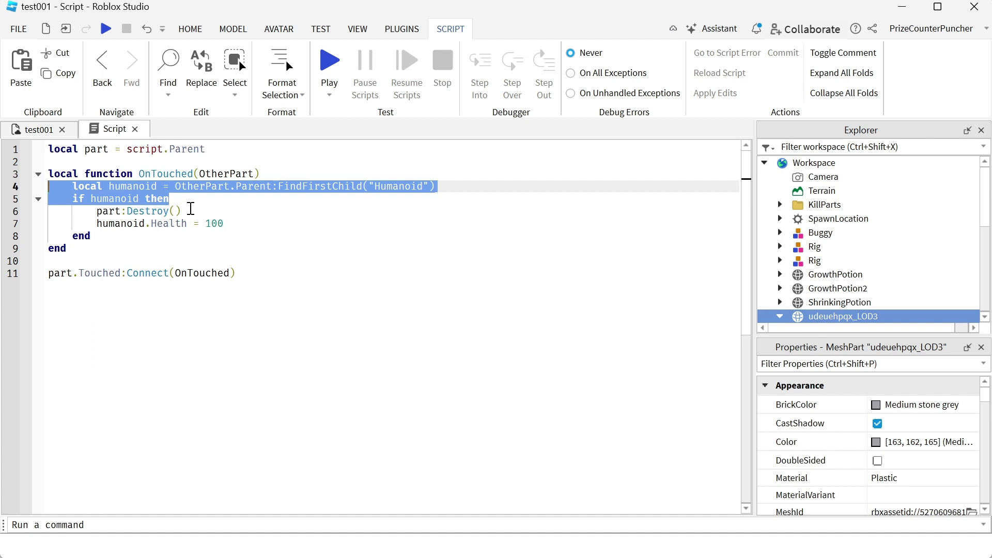
left_click(190, 209)
left_click(237, 225)
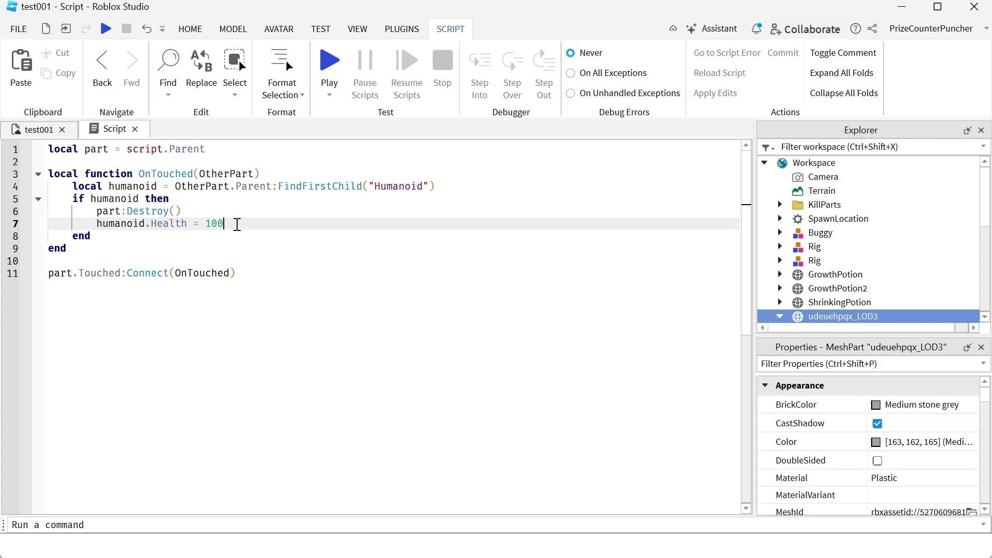
Start a playtest and open the Health script inside the player's character model in the Workspace
left_click(329, 62)
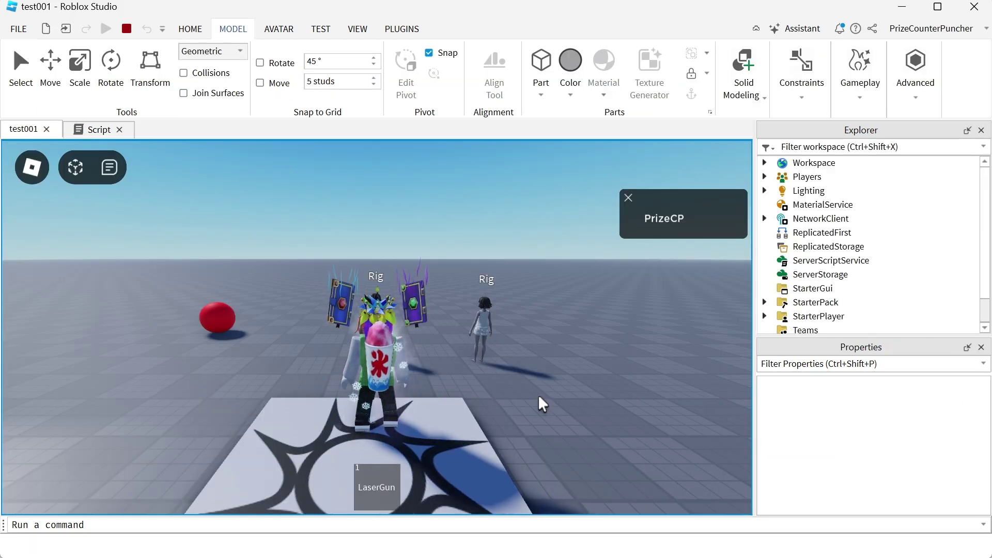
left_click(765, 164)
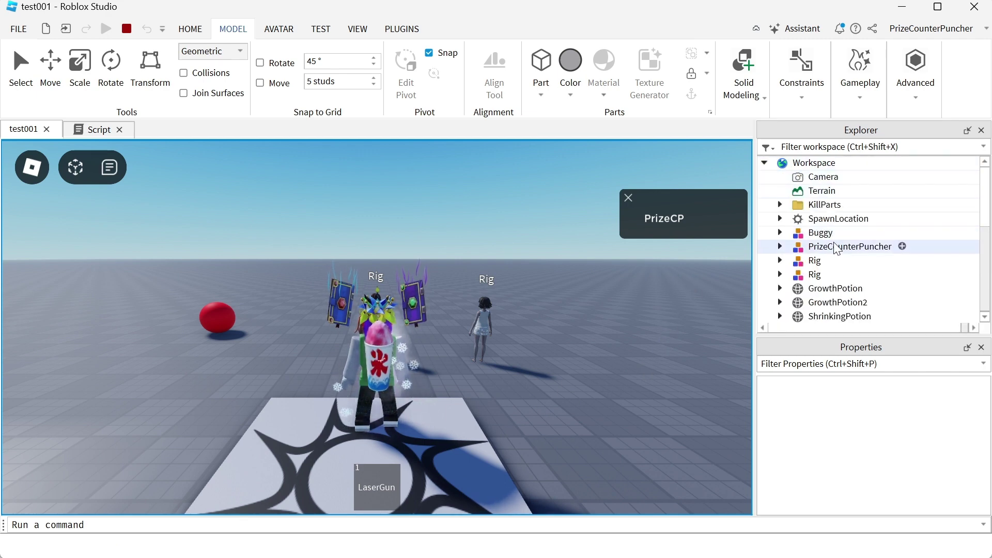
left_click(780, 247)
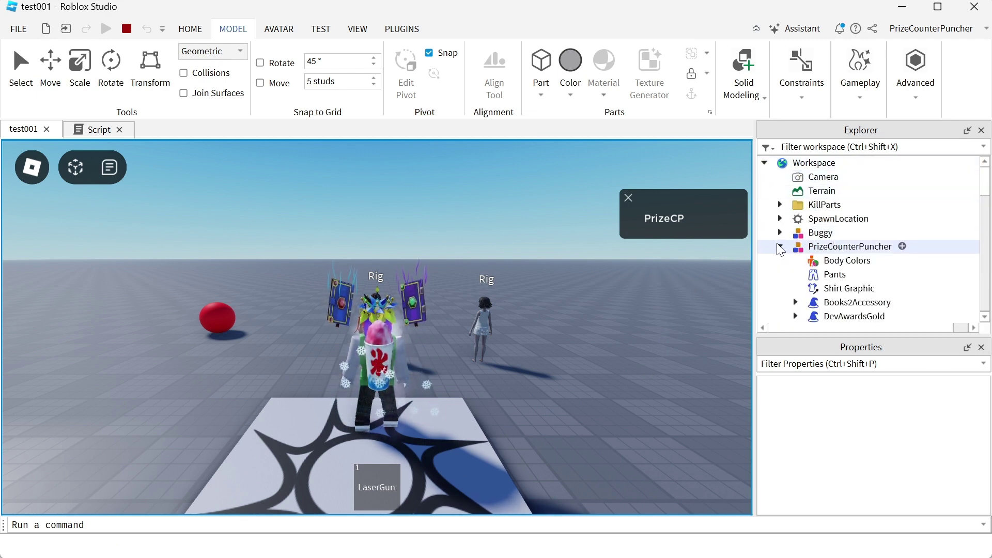
left_click(818, 251)
scroll(817, 251, "down", 1)
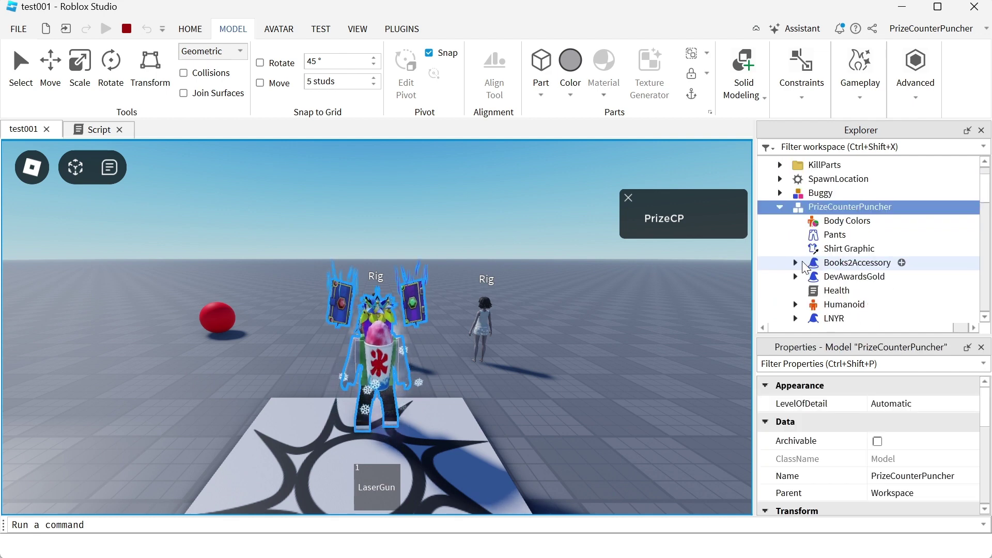
double_click(844, 294)
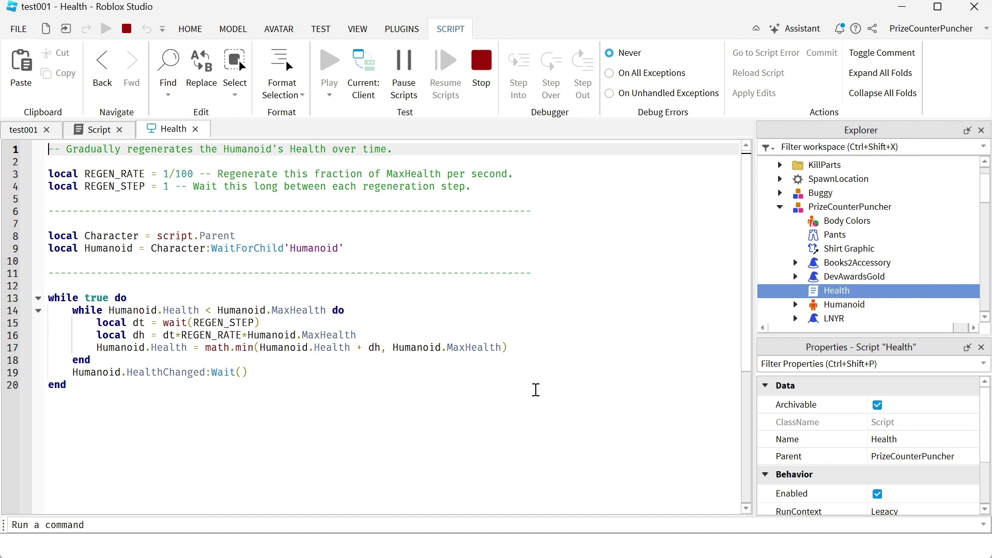
Examine the REGEN_RATE and REGEN_STEP lines in the Health script, then stop the playtest
left_click_drag(480, 187, 36, 175)
left_click(241, 195)
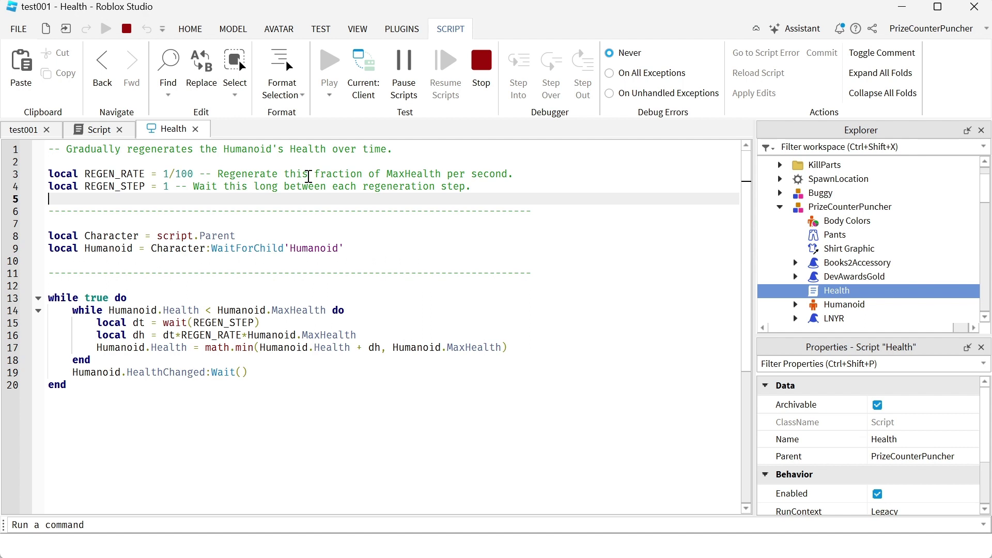
left_click(481, 64)
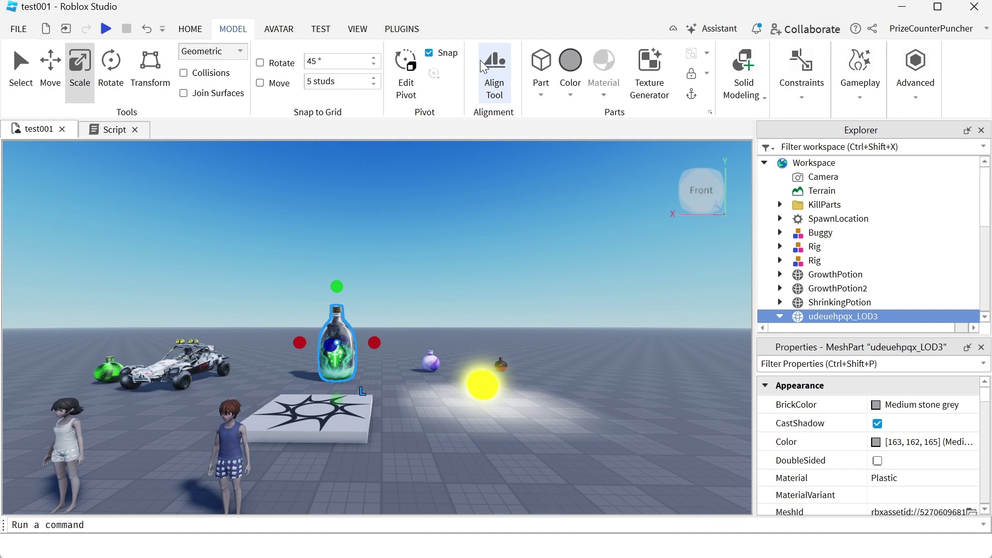
Start a local server test with 2 players and walk Player2 off the spawn platform
key("ctrl+shift+p")
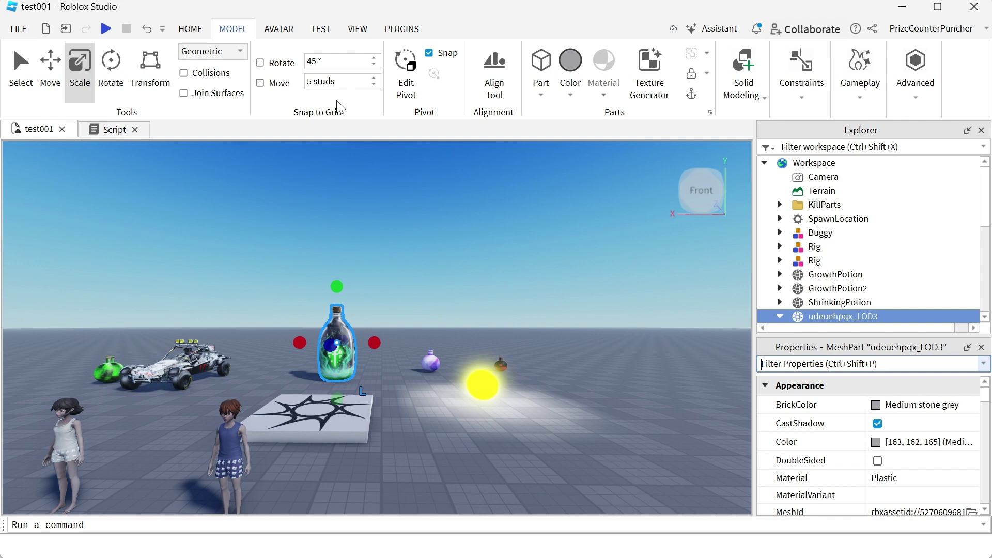
left_click(325, 34)
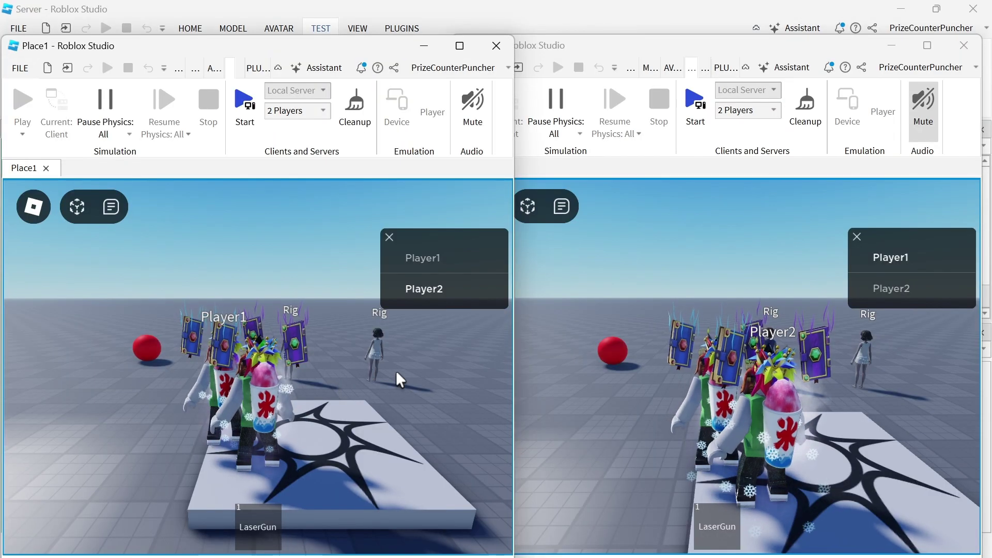
right_click_drag(329, 370, 329, 370)
key("w")
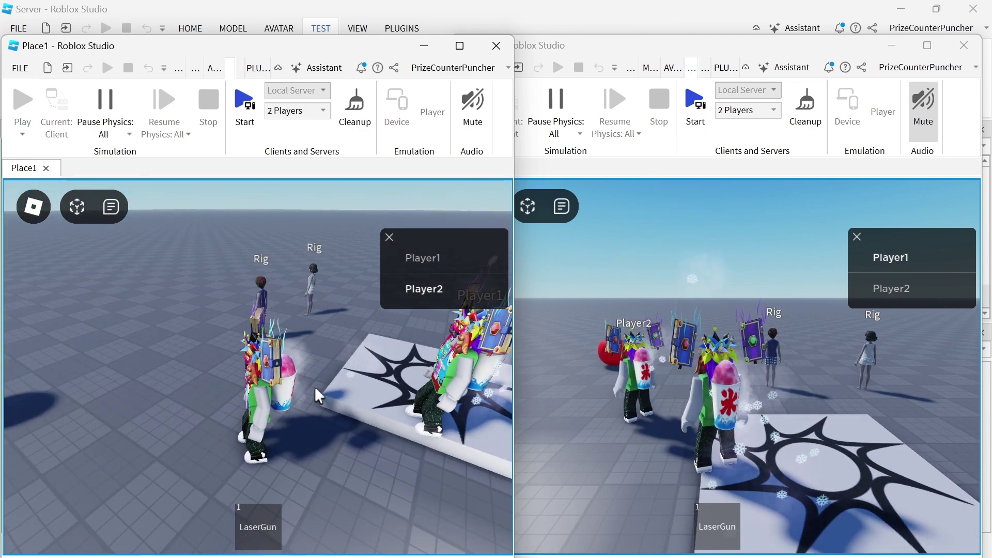
Equip Player2 with the LaserGun and fire it around the spawn platform, hitting Player1 and the nearby rig
left_click(254, 530)
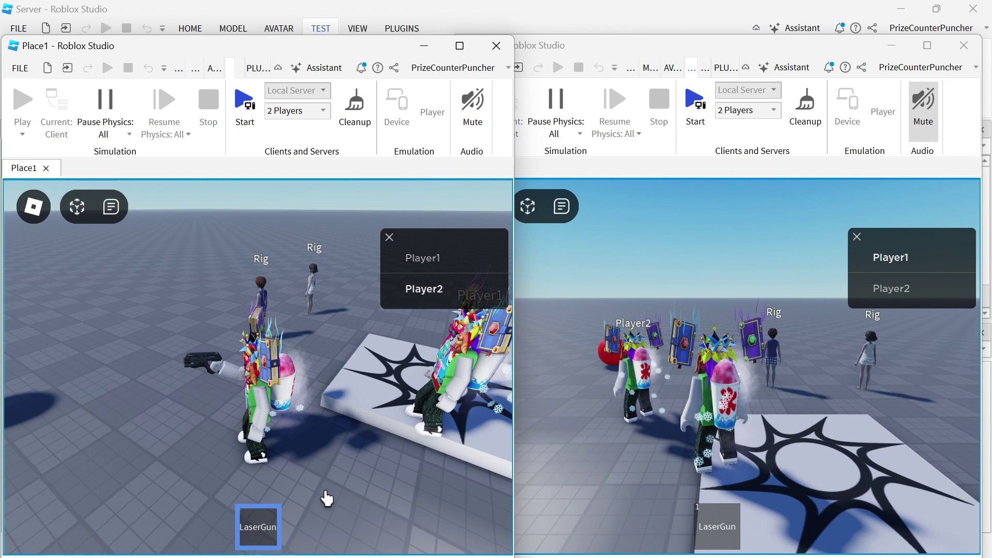
left_click(337, 496)
right_click_drag(338, 489, 338, 489)
key("d")
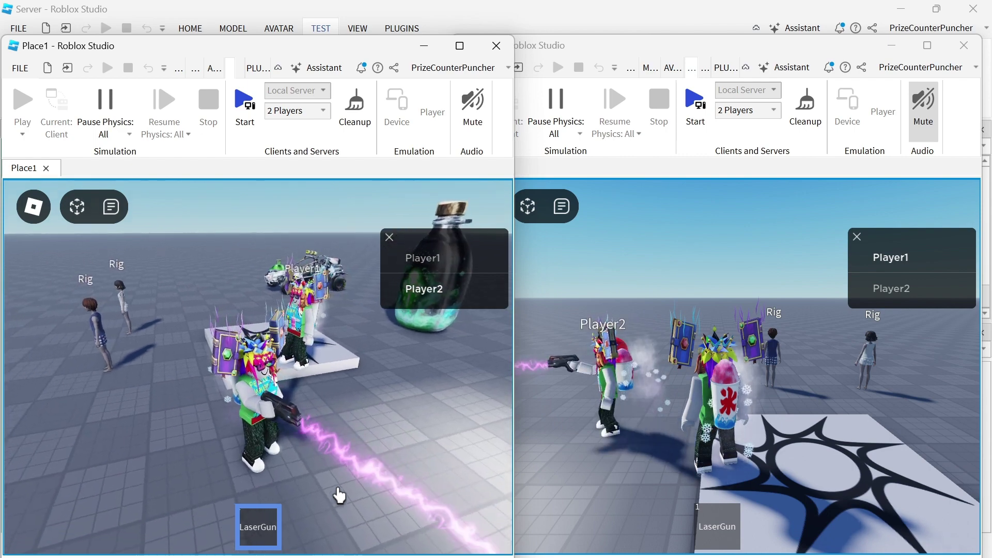
key("w")
key("w")
key("w")
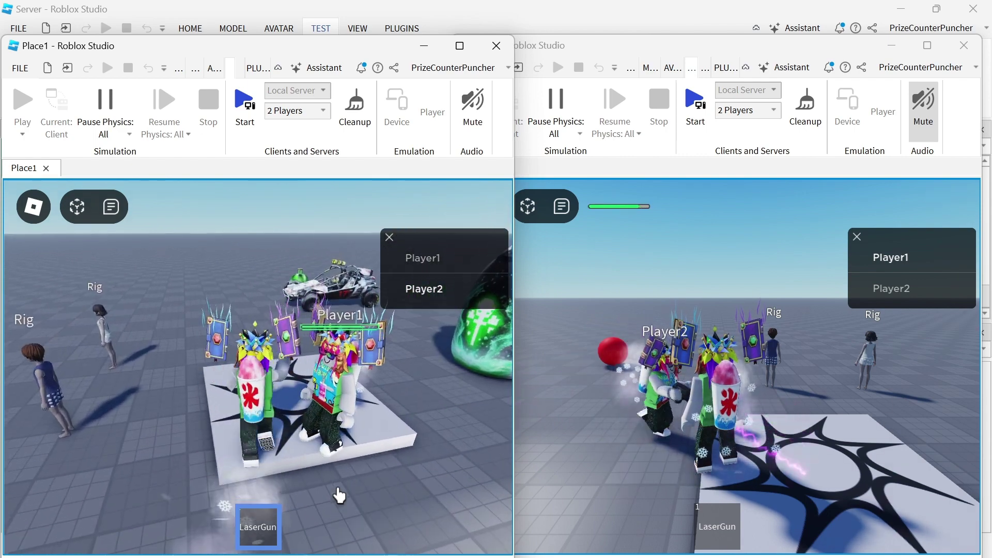
key("a")
right_click_drag(339, 496, 339, 493)
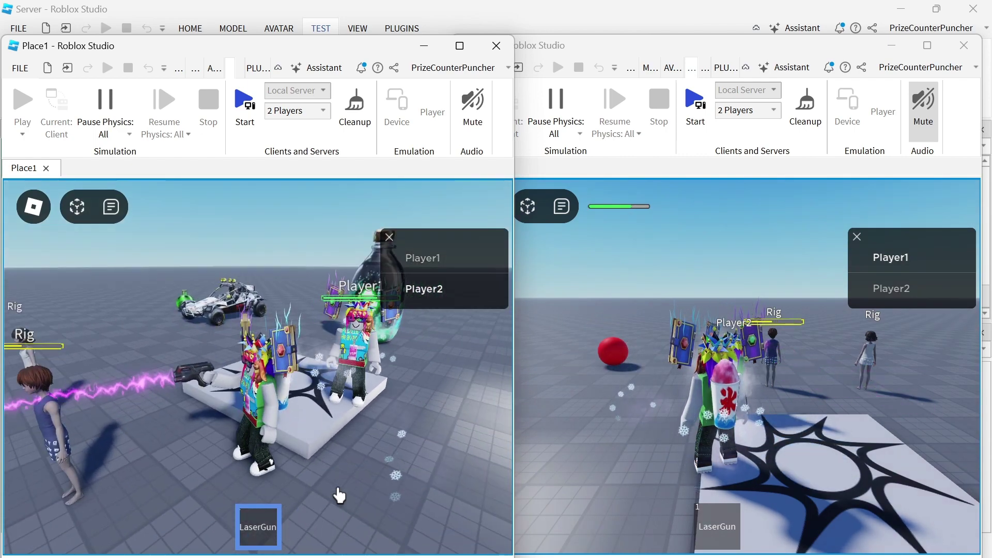
Switch to Player1's window, walk Player1 off the spawn platform and check how the health bar regenerates
left_click(575, 452)
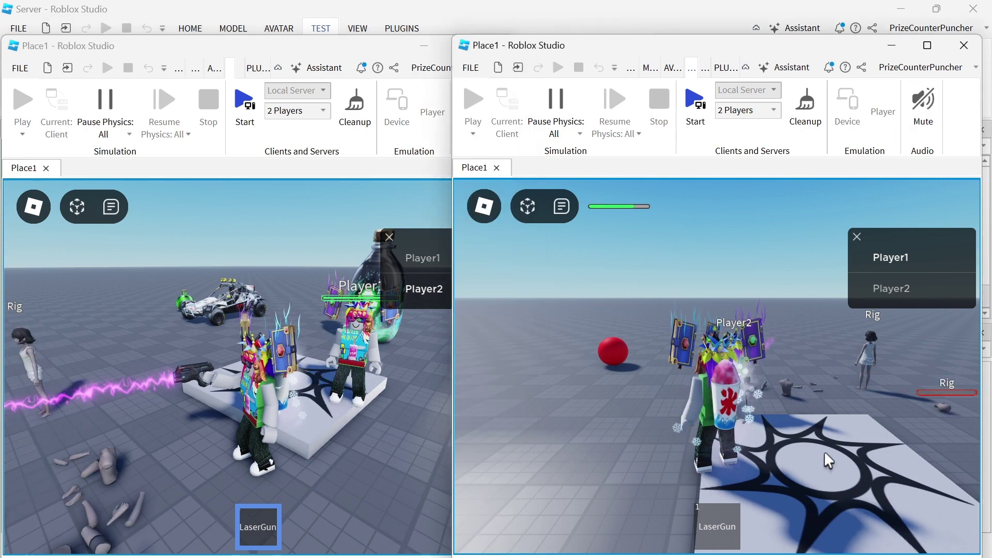
right_click_drag(824, 451, 823, 451)
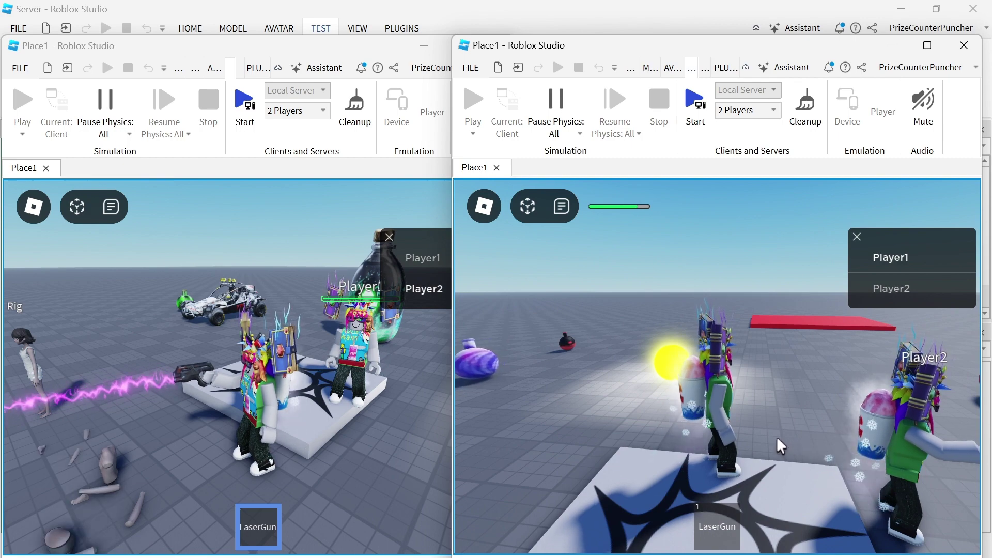
key("w")
right_click_drag(794, 454, 792, 453)
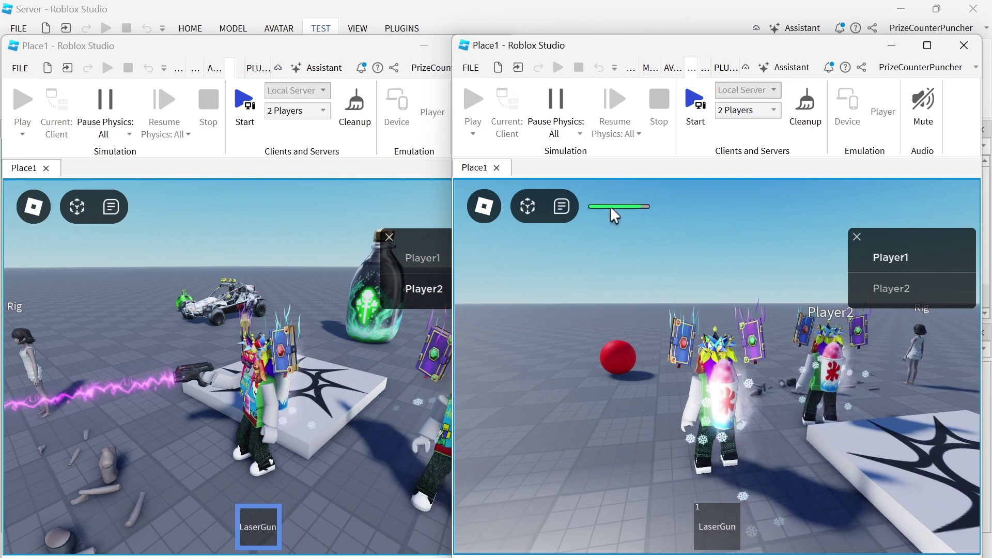
Return to Player2's window and shoot Player1 repeatedly with the LaserGun to lower Player1's health
left_click(348, 408)
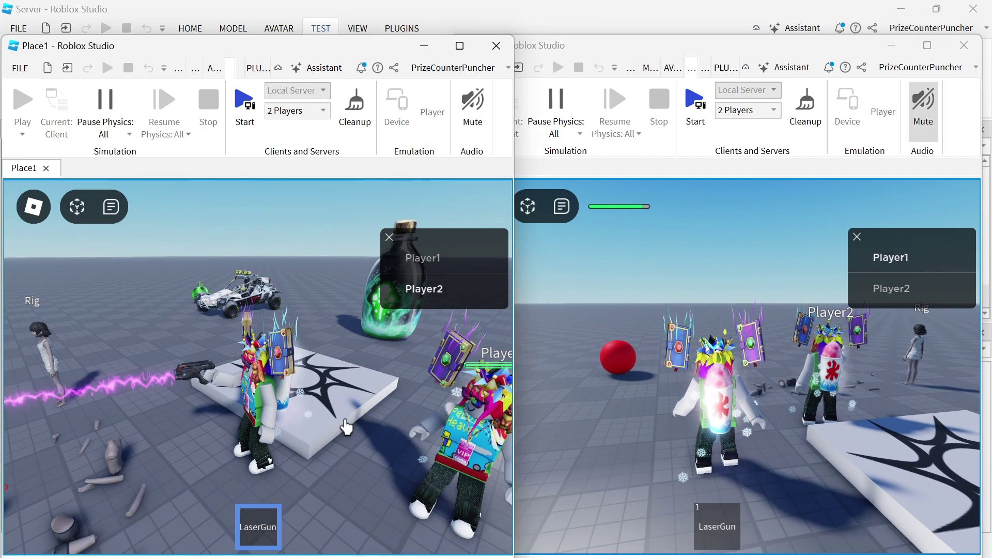
left_click(336, 463)
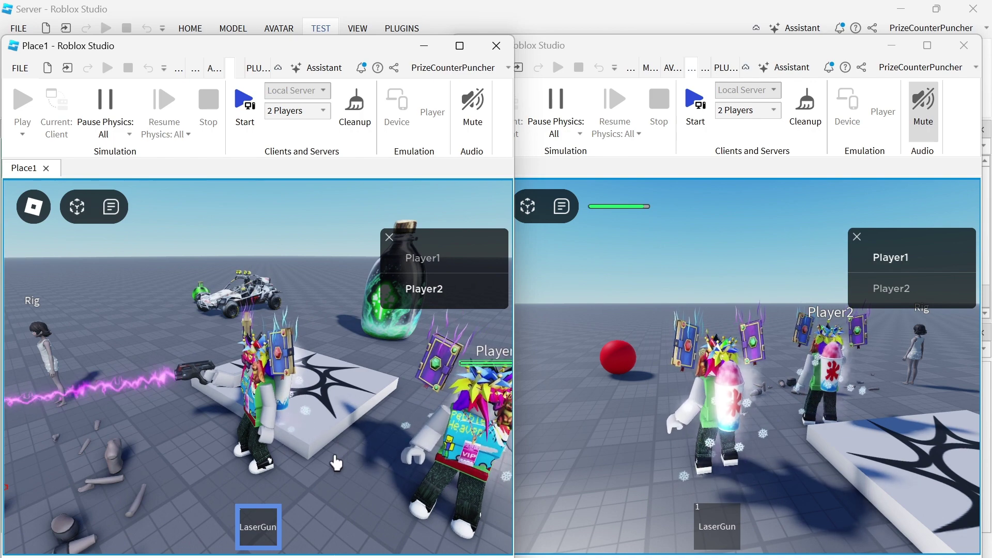
right_click_drag(335, 462, 336, 462)
key("d")
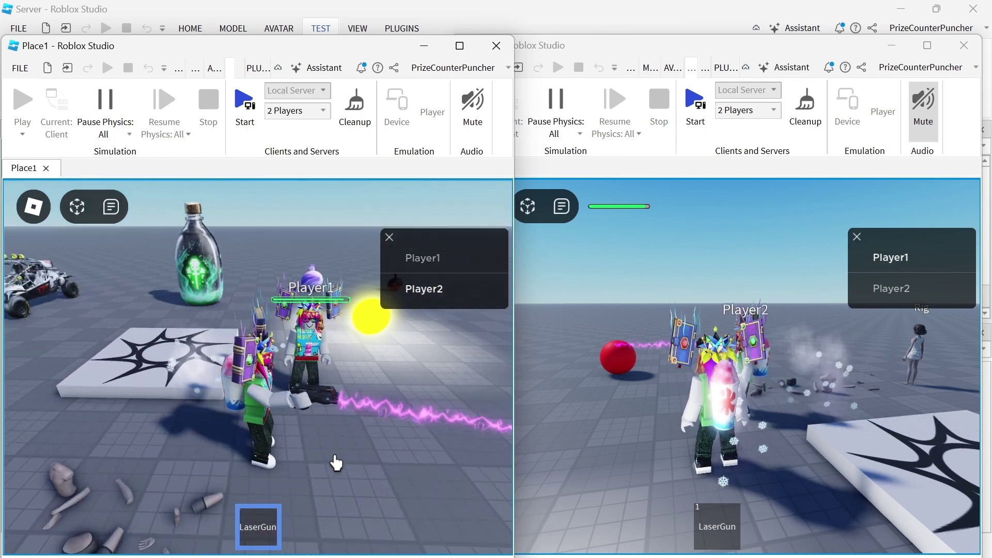
key("w")
key("a")
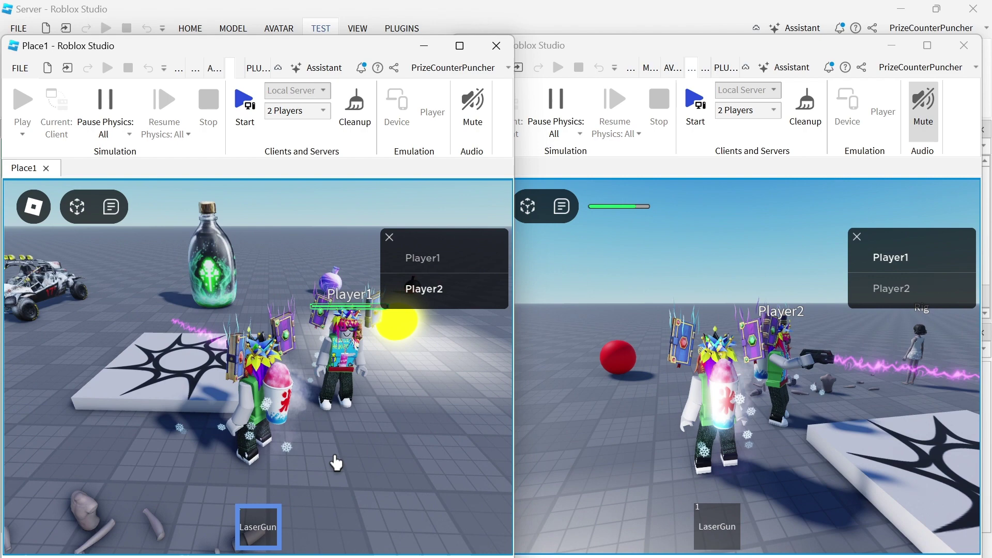
key("d")
left_click(336, 463)
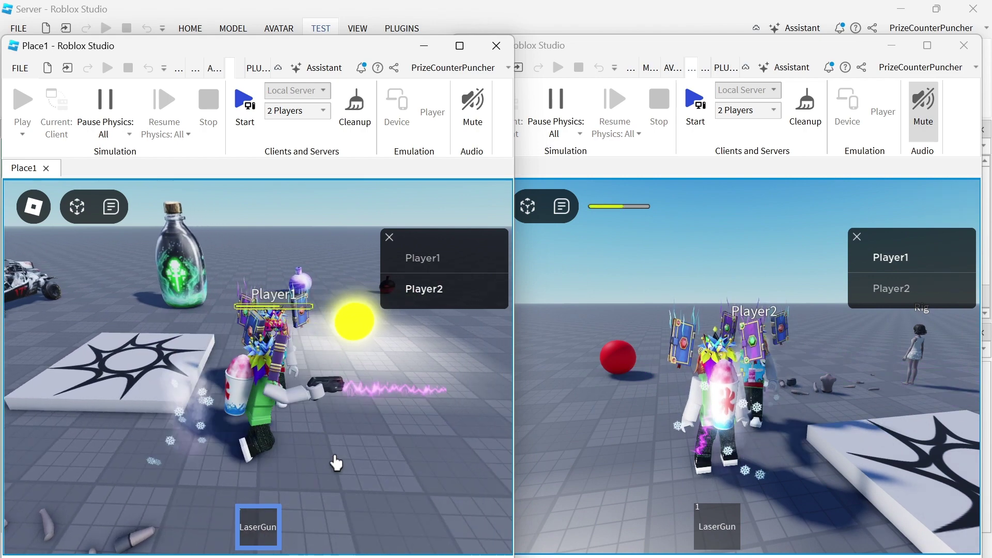
key("w")
right_click_drag(337, 463, 334, 460)
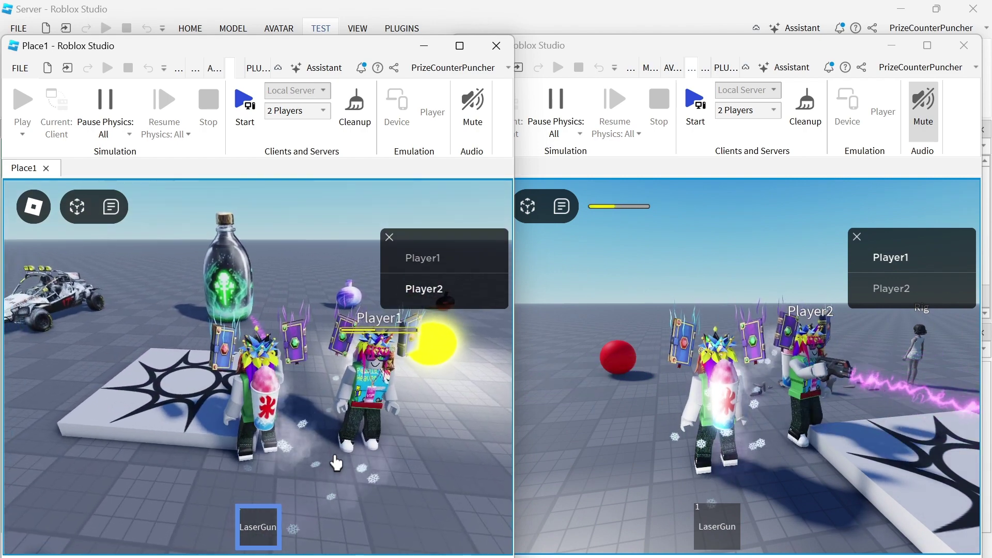
Switch to Player1's window and move Player1 away from Player2, near the glowing yellow sphere
left_click(590, 414)
right_click_drag(620, 448, 620, 448)
key("w")
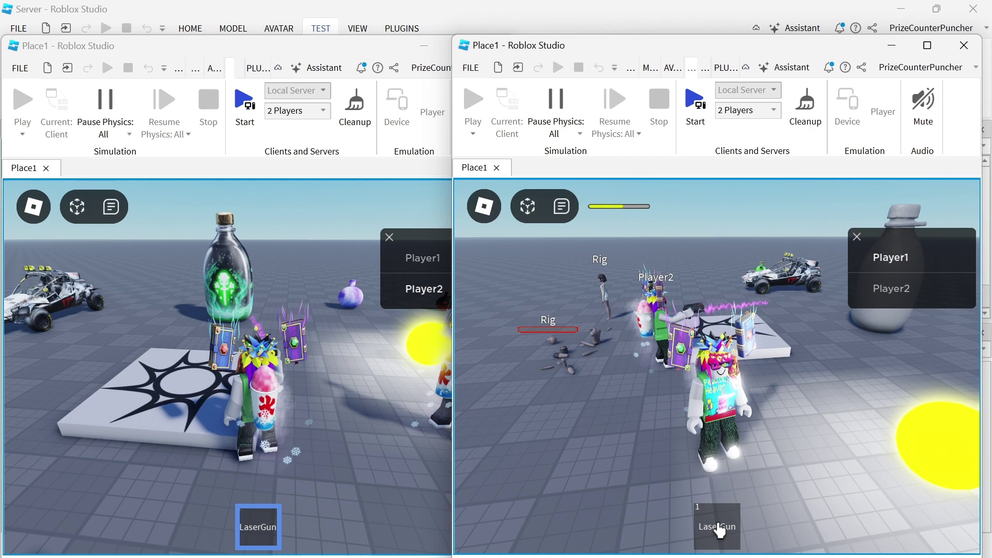
Equip Player1 with the LaserGun and shoot Player2 repeatedly to lower Player2's health
left_click(719, 528)
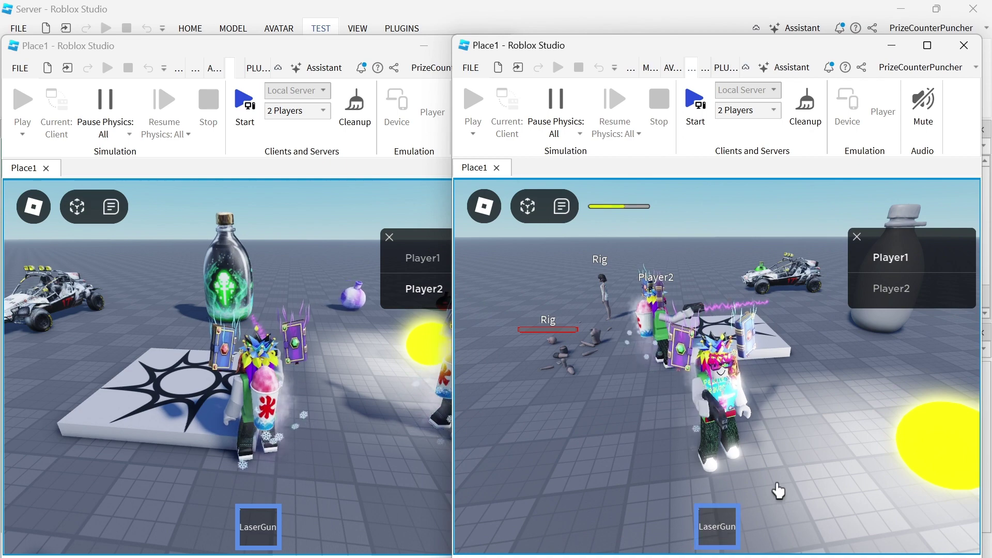
left_click(801, 475)
right_click_drag(838, 457, 838, 457)
key("w")
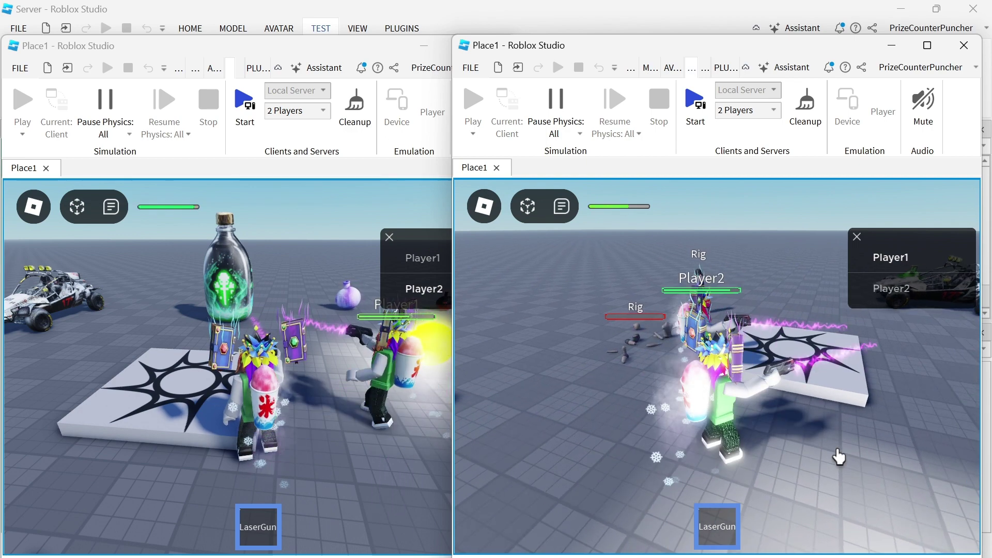
key("d")
key("a")
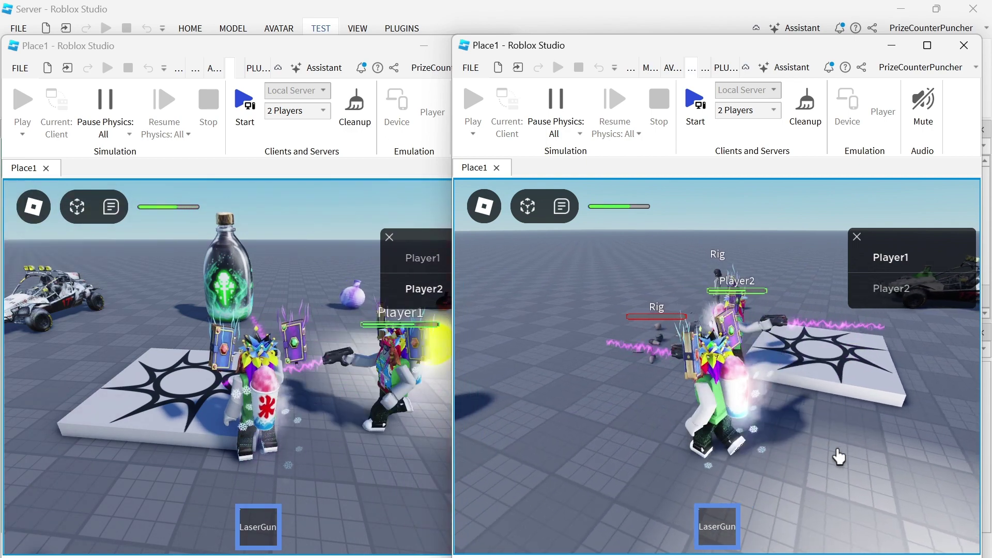
key("d")
key("a")
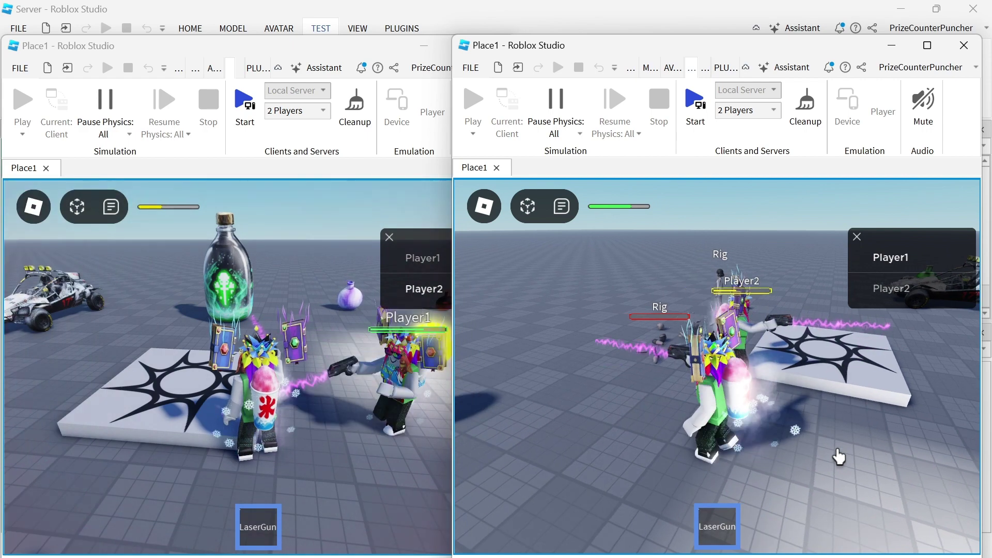
key("d")
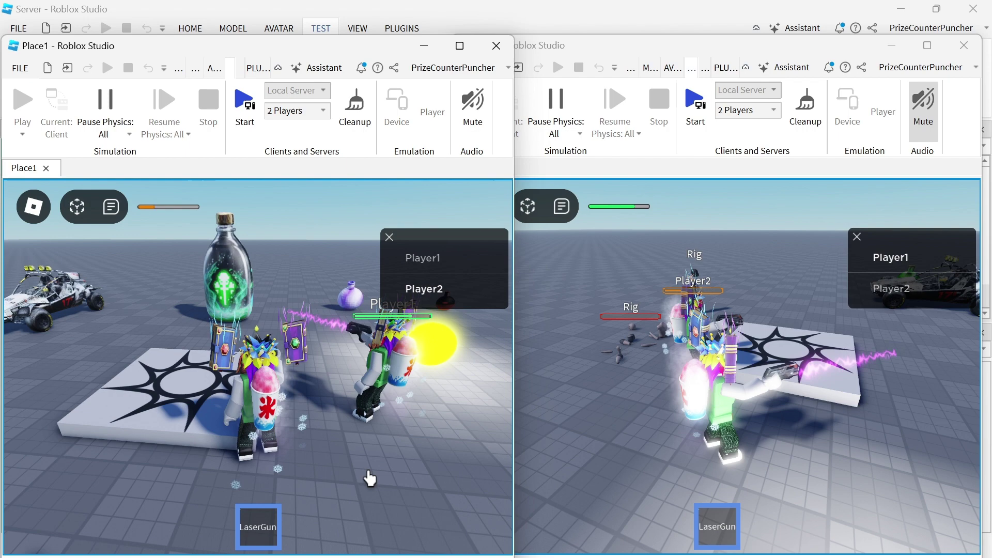
Unequip Player2's LaserGun and walk Player2 across the spawn platform to touch the healing potion bottle
right_click_drag(396, 469, 396, 470)
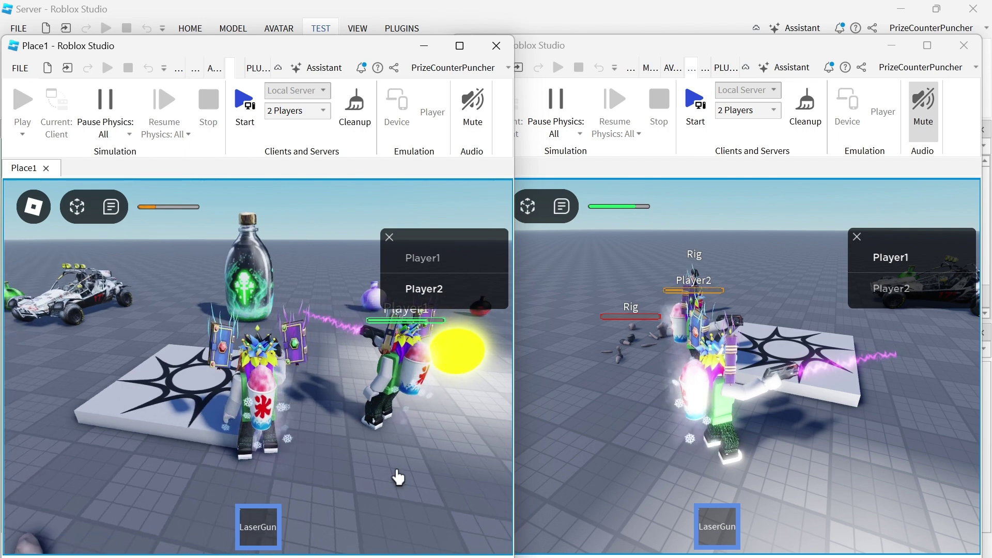
left_click(258, 526)
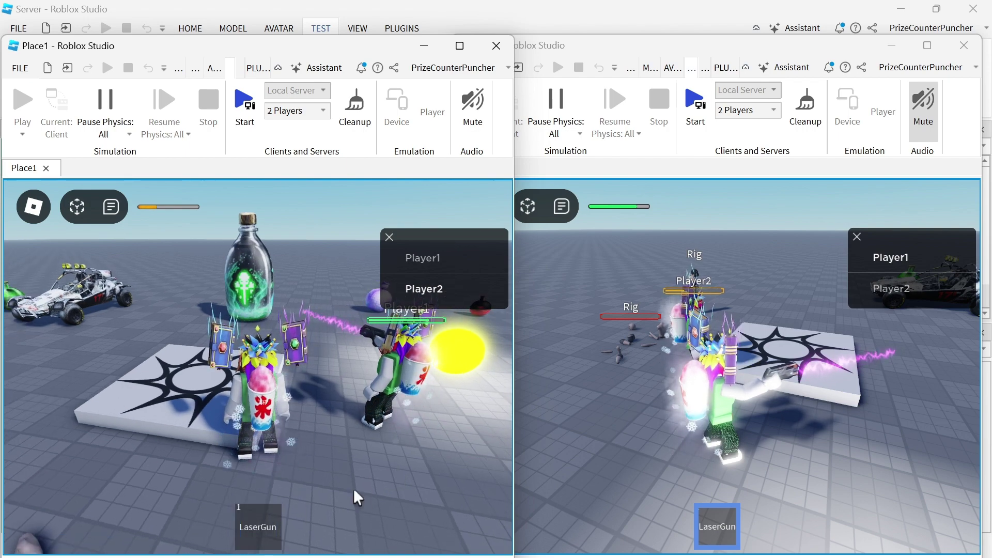
right_click_drag(325, 487, 325, 487)
key("w")
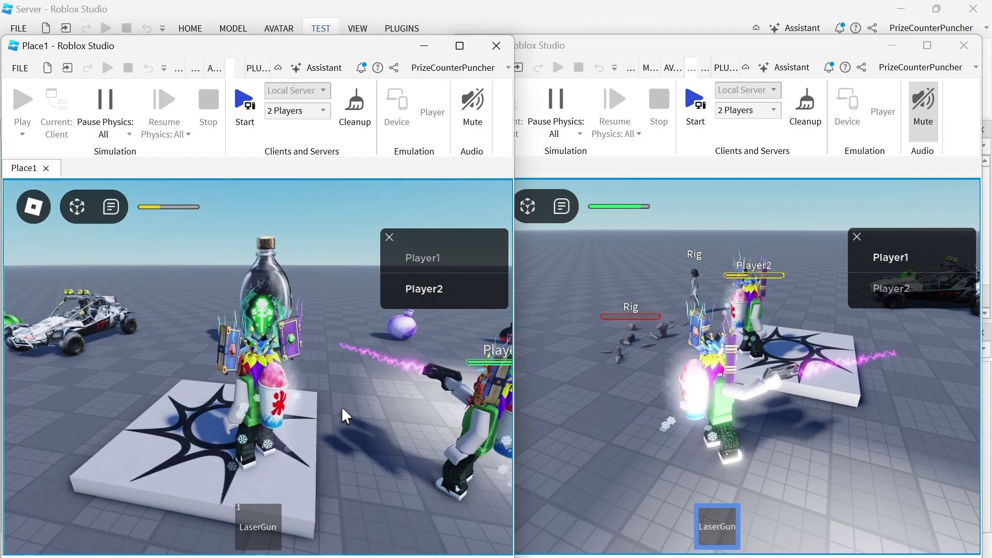
key("w")
key("w")
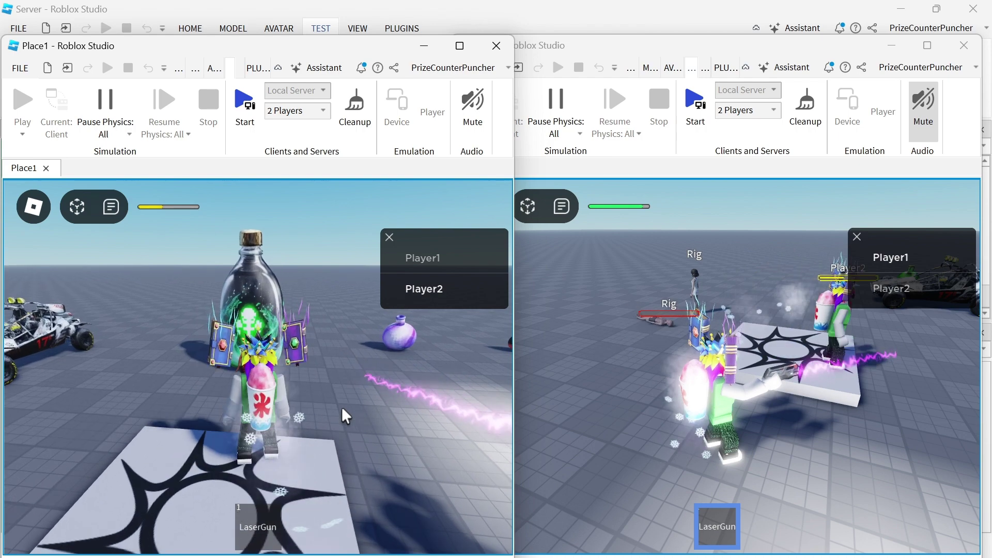
key("w")
right_click_drag(343, 408, 342, 407)
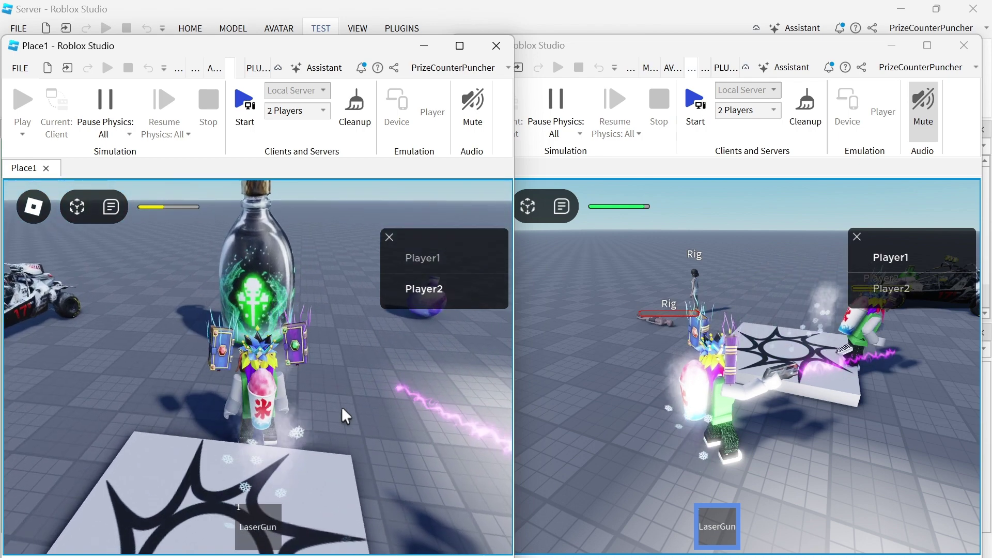
Turn Player2 around on the open baseplate to face the camera, and end the two-player test session
key("s")
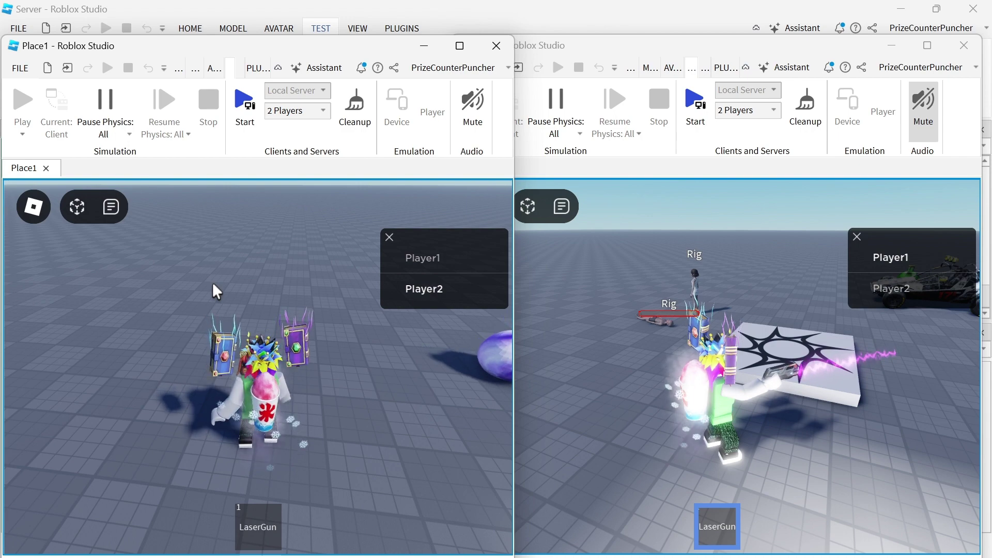
key("s")
right_click_drag(358, 420, 358, 420)
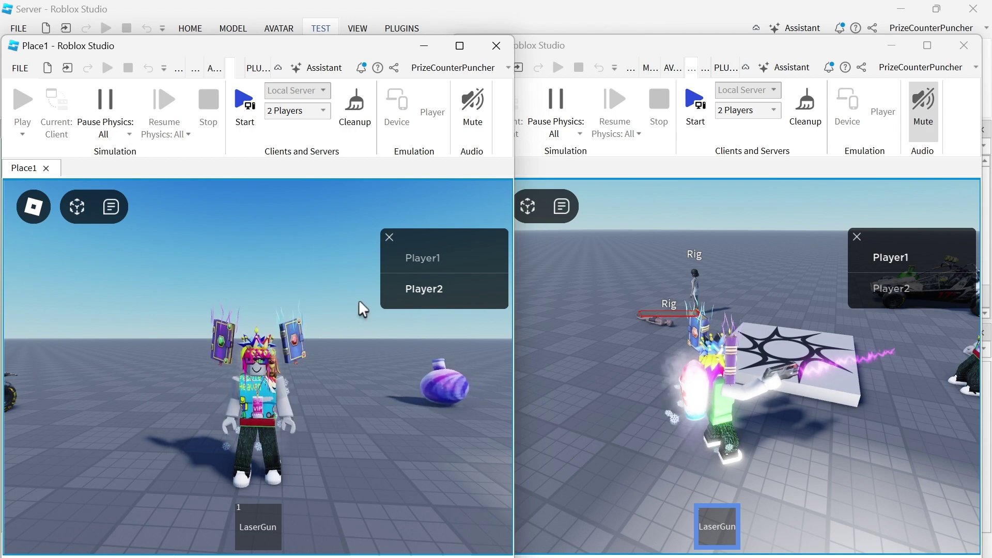
left_click(355, 101)
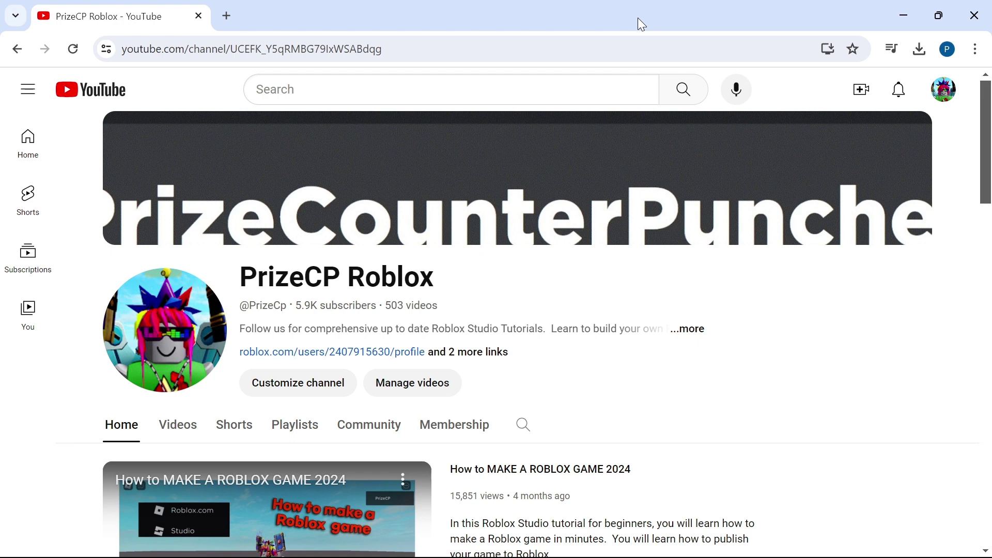
Switch to YouTube in the browser and browse the PrizeCP Roblox playlist "Roblox Tools and Weapons | All You Need to Know" to its last videos
left_click_drag(243, 274, 444, 291)
left_click(305, 425)
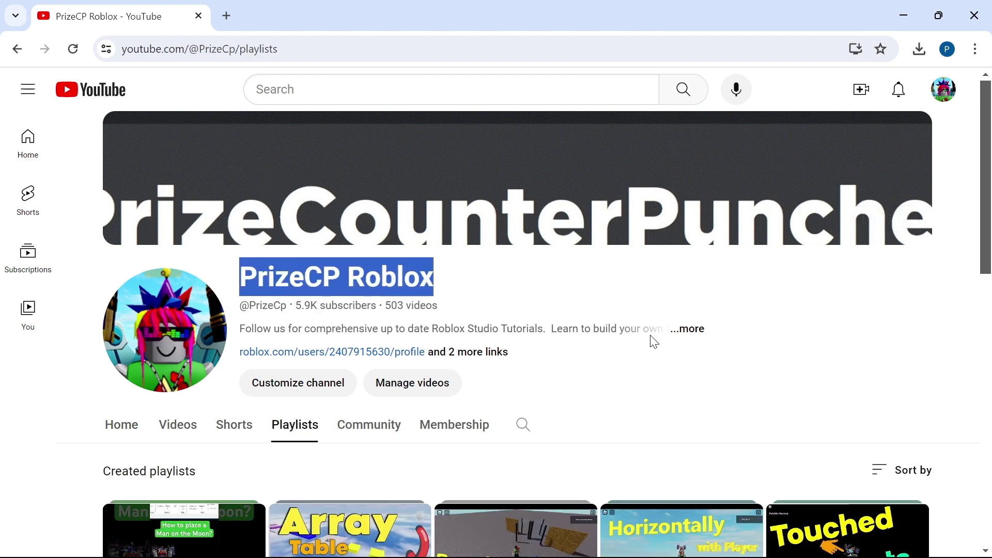
scroll(652, 338, "down", 5)
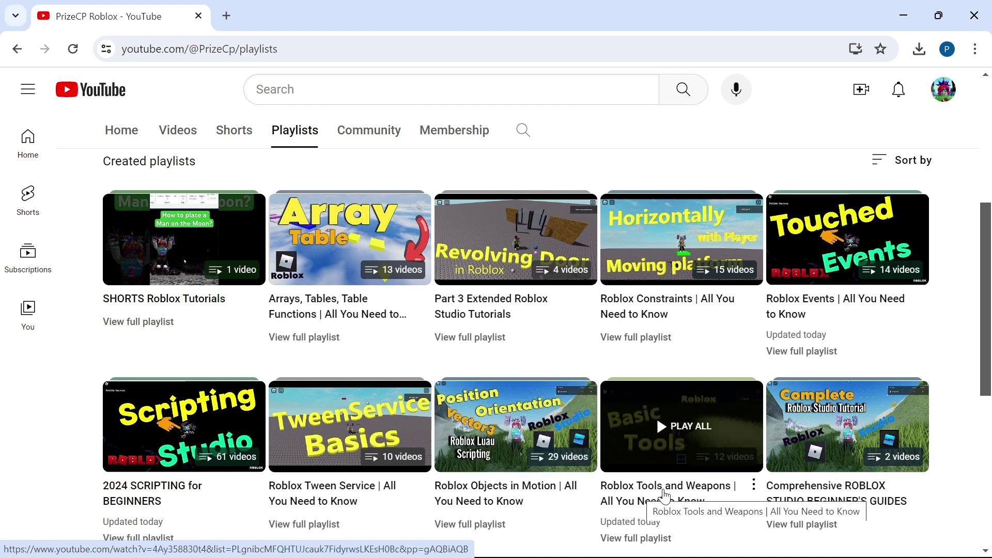
left_click(705, 512)
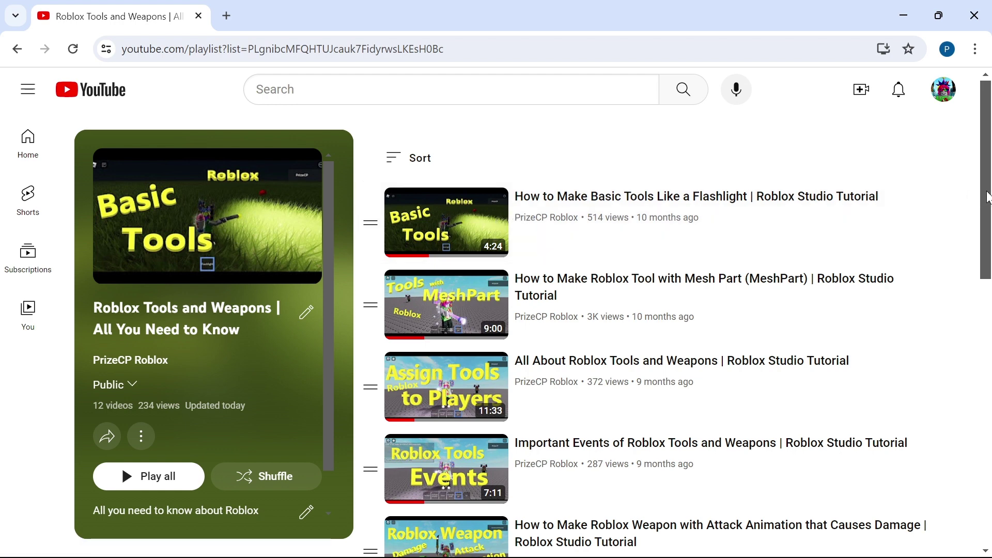
left_click_drag(988, 198, 988, 459)
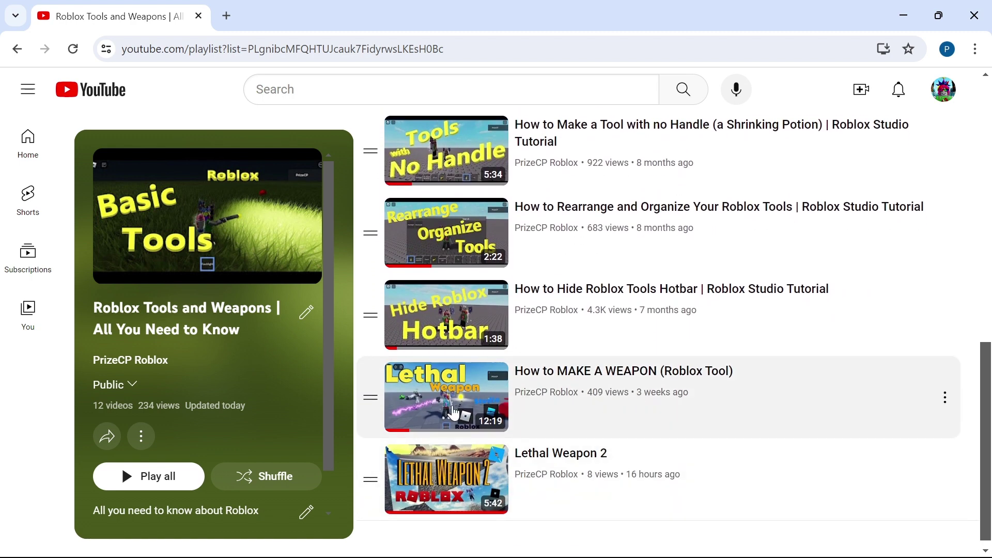